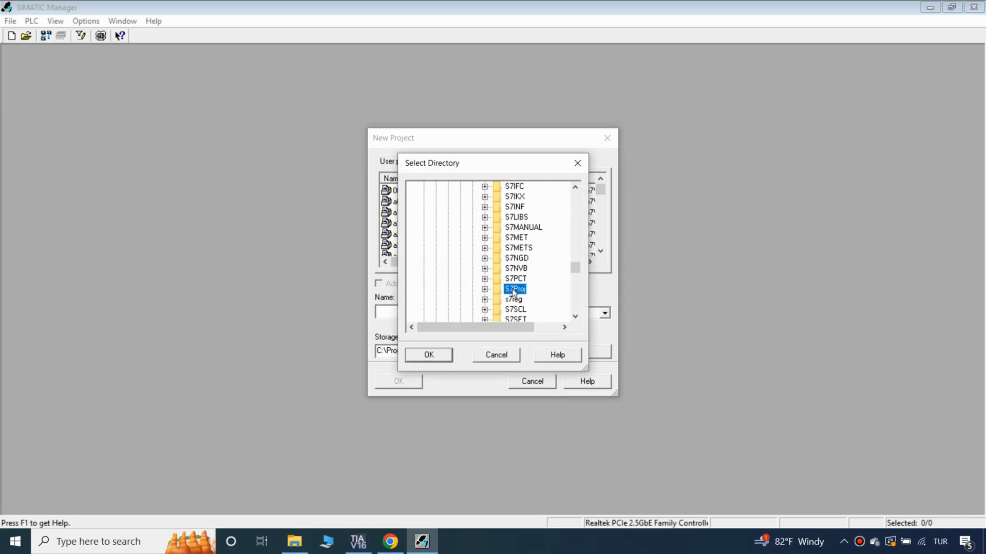
# Create a new project named CP343_1_CONFIGURATION in the S7Proj directory and maximize its project window.
pyautogui.click(429, 356)
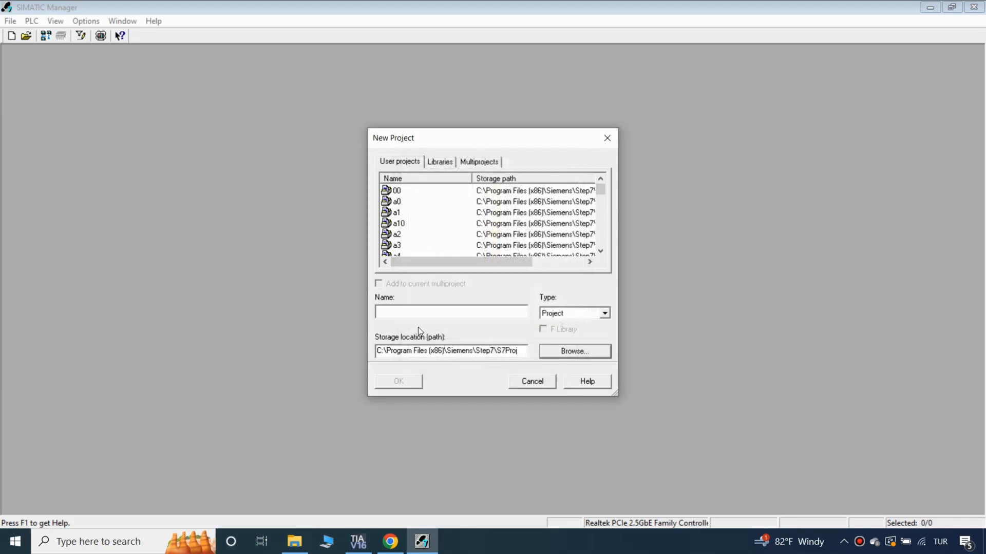
pyautogui.write('CP343_1_CONFIGURATION')
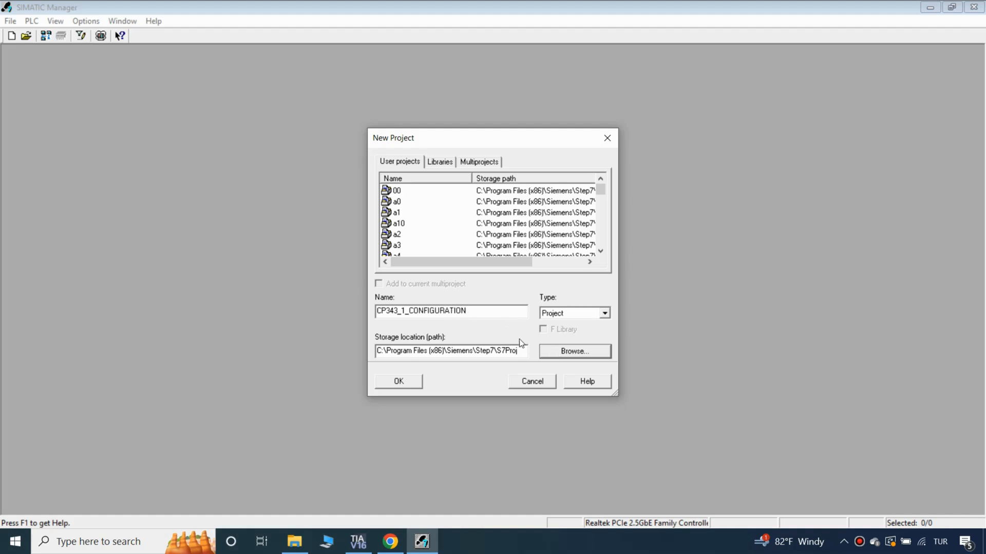
pyautogui.click(410, 383)
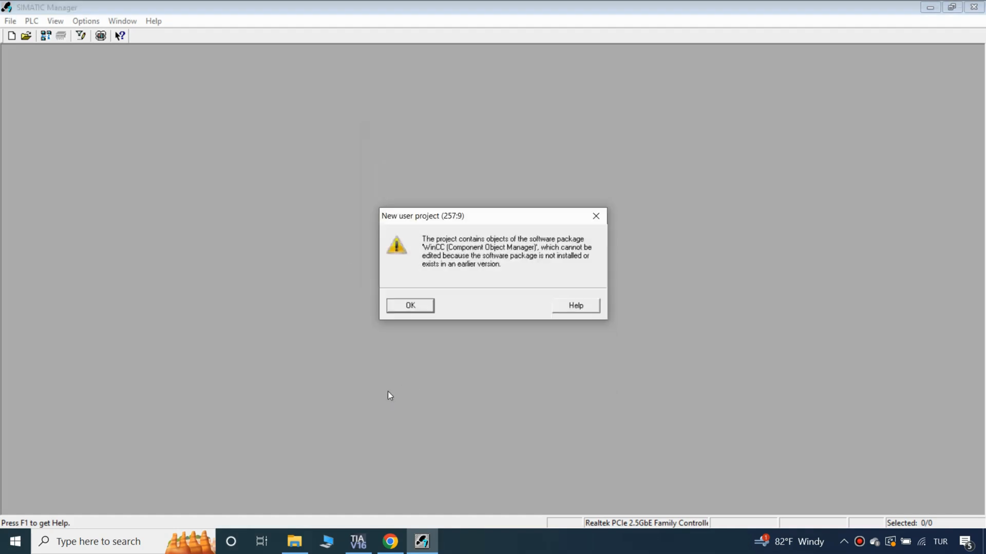
pyautogui.click(406, 307)
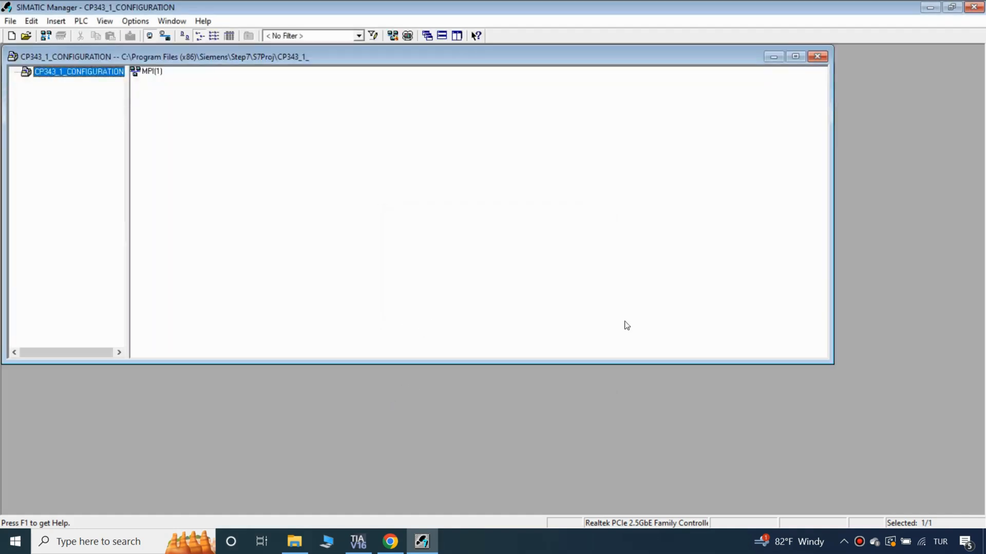
pyautogui.click(796, 56)
pyautogui.click(287, 229)
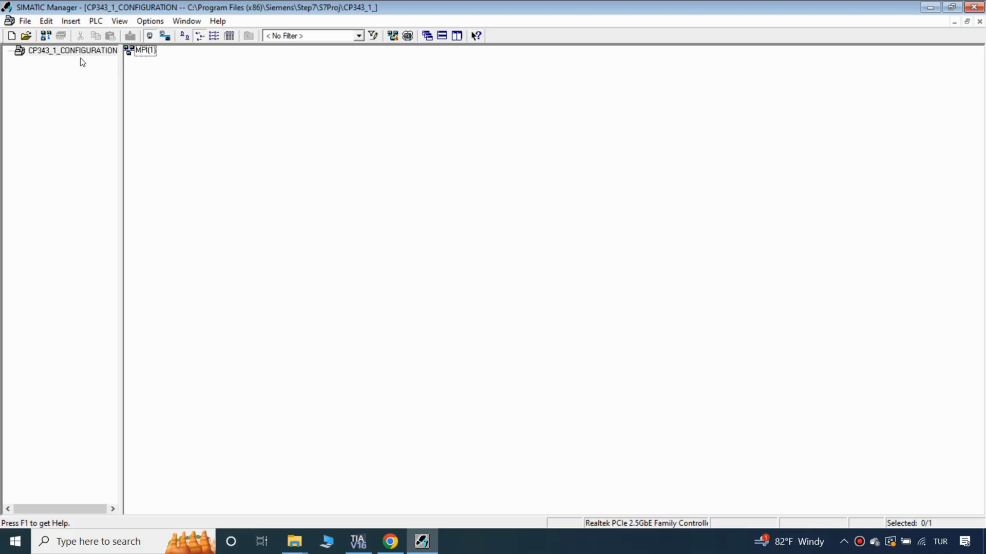
# Insert a SIMATIC 300 station into the project and open its hardware configuration.
pyautogui.rightClick(78, 53)
pyautogui.moveTo(173, 127)
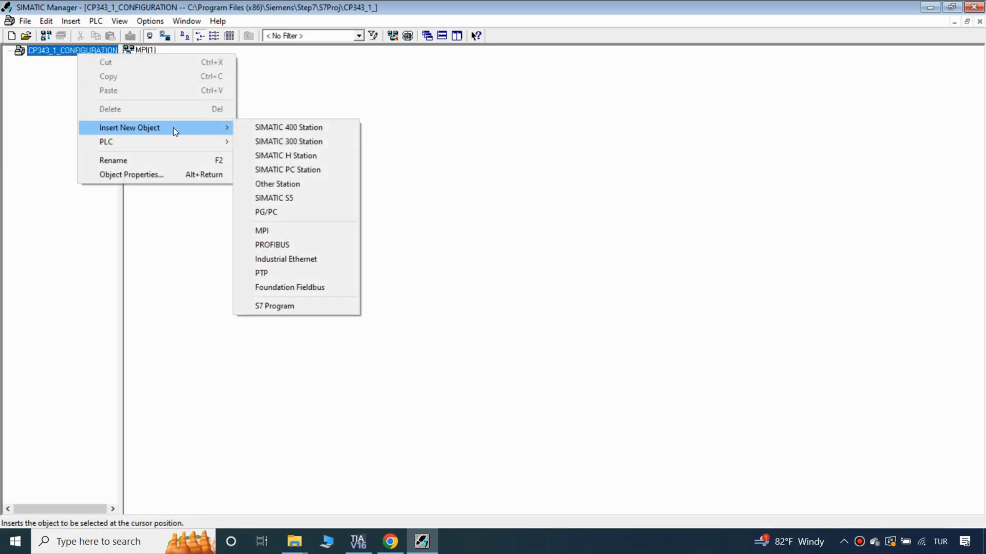
pyautogui.click(272, 143)
pyautogui.doubleClick(224, 53)
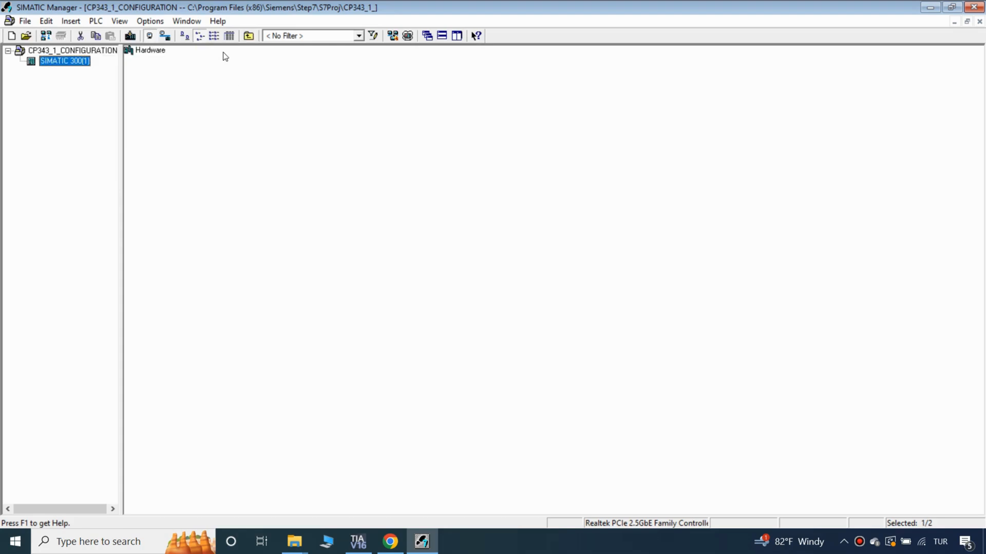
pyautogui.doubleClick(150, 51)
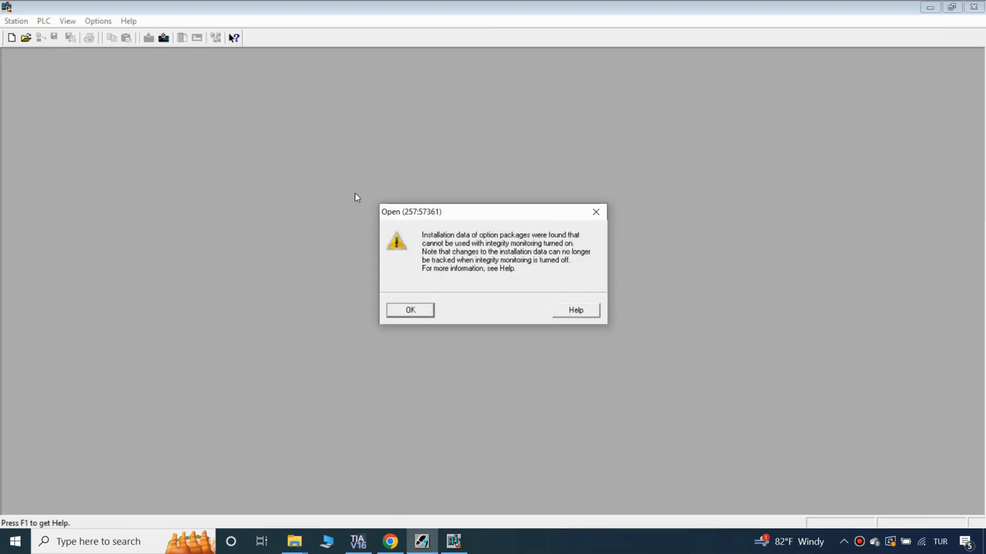
pyautogui.click(410, 310)
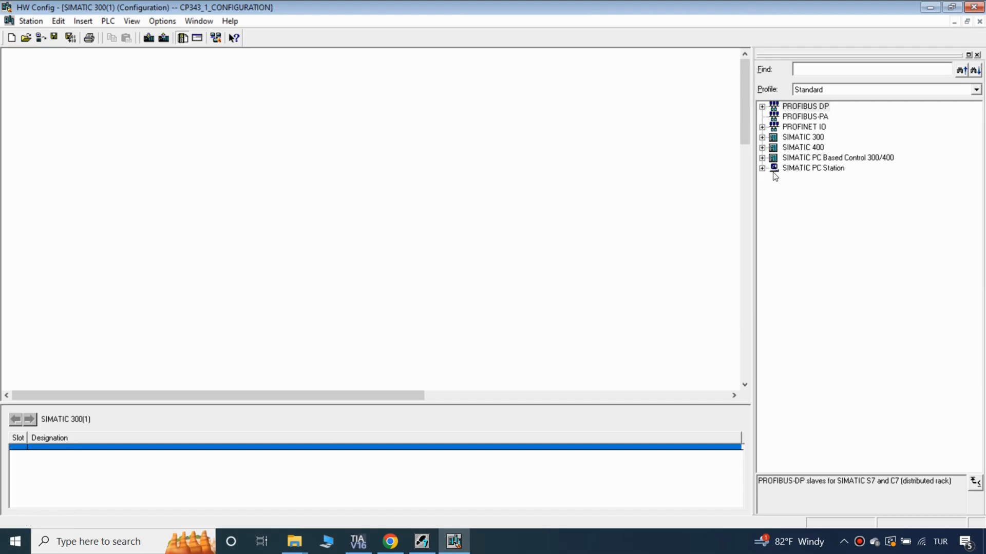
# Add a RACK-300 rail from the SIMATIC 300 catalog to the empty station.
pyautogui.click(761, 138)
pyautogui.click(774, 220)
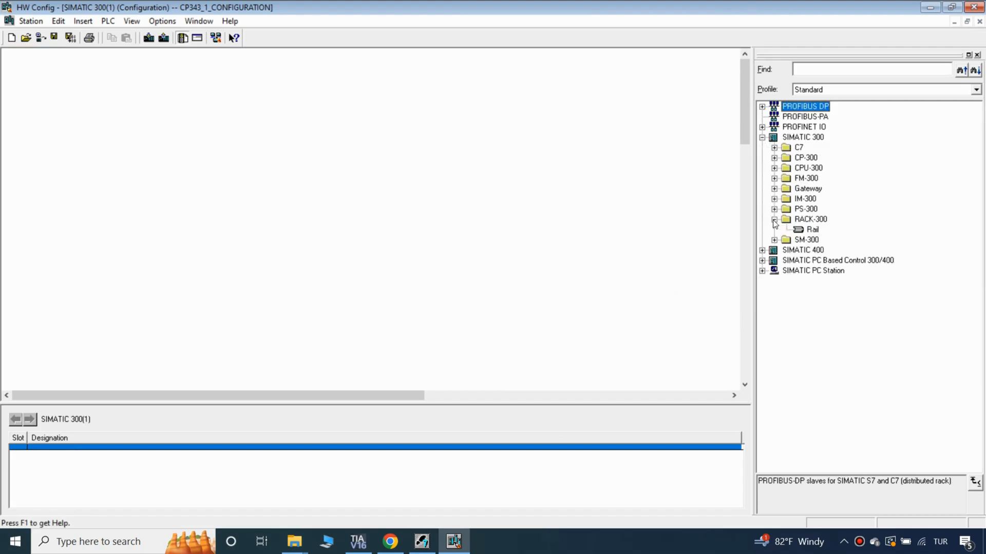
pyautogui.moveTo(813, 231); pyautogui.dragTo(406, 170)
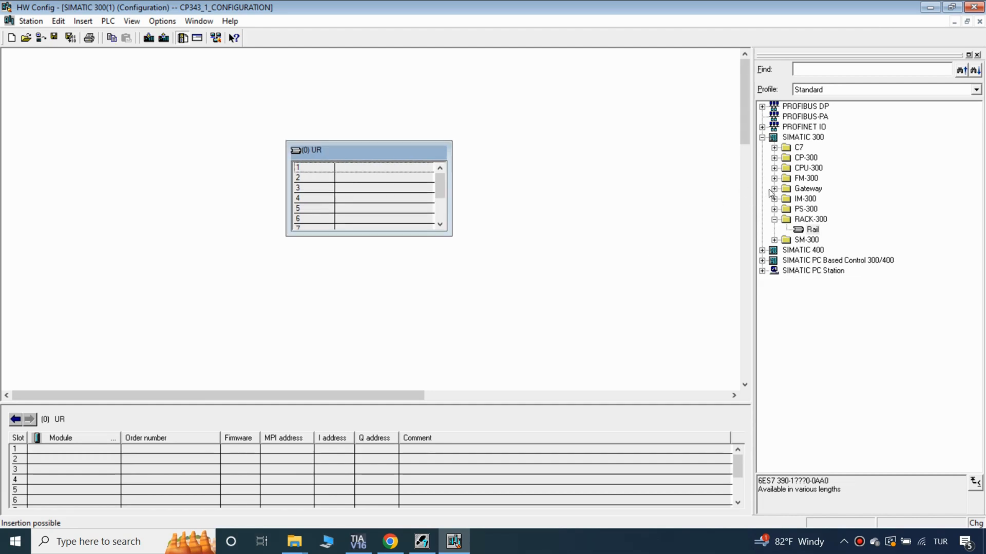
# Place a CPU 315-2 DP, 6ES7 315-2AG10-0AB0 version V2.6, in slot 2 of the rack.
pyautogui.click(774, 168)
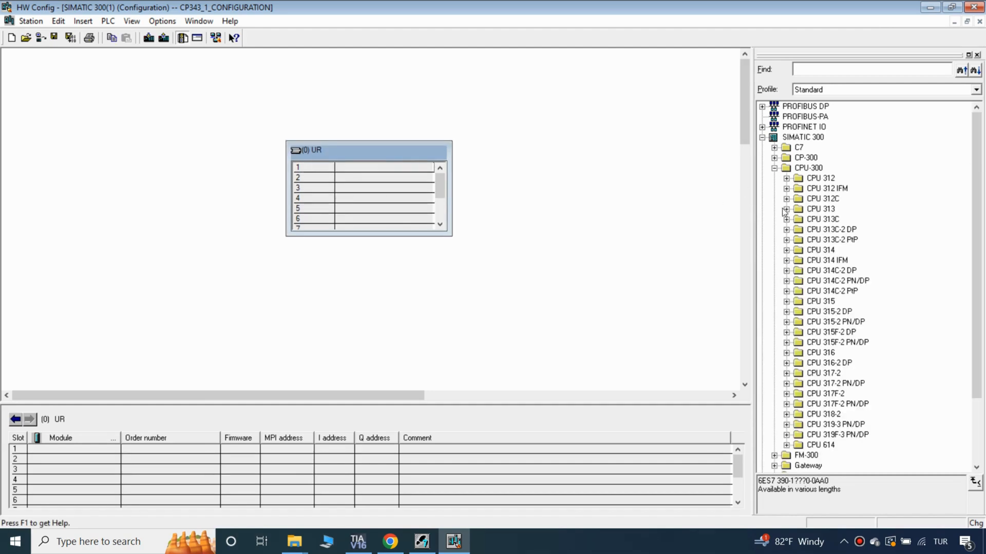
pyautogui.click(786, 311)
pyautogui.click(798, 384)
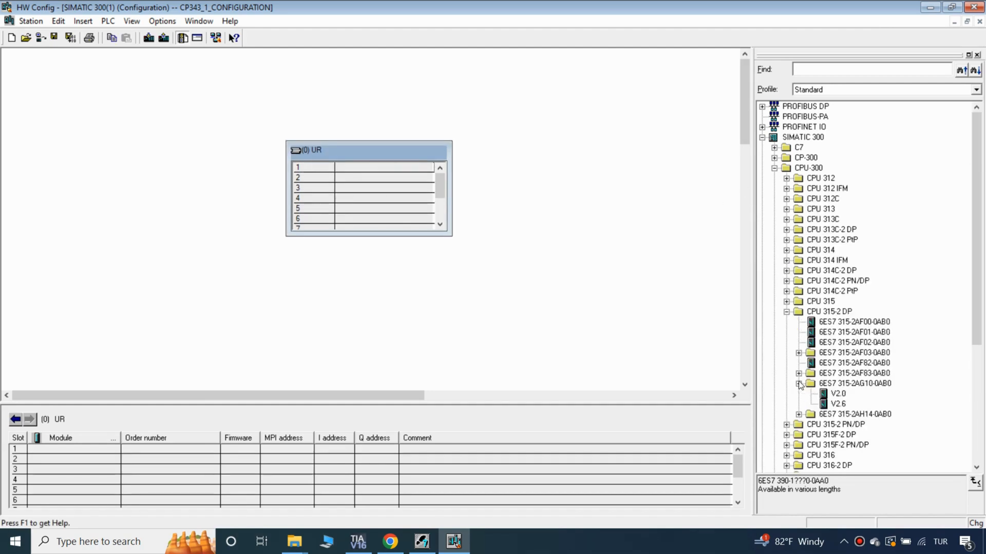
pyautogui.click(847, 384)
pyautogui.moveTo(838, 404); pyautogui.dragTo(374, 181)
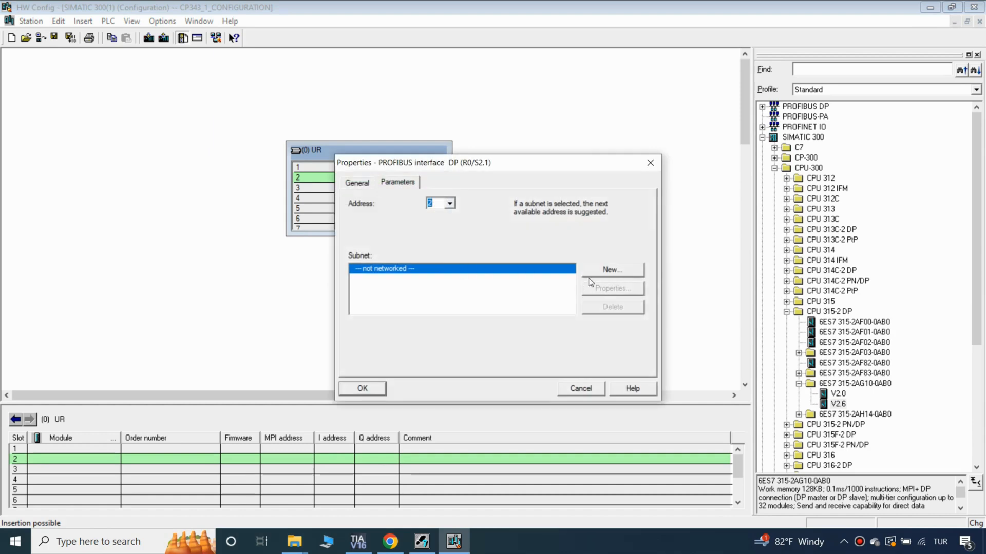
# Connect the CPU's DP interface to a new PROFIBUS subnet with address 2, and shift the rack slightly upward.
pyautogui.click(612, 271)
pyautogui.press('Return')
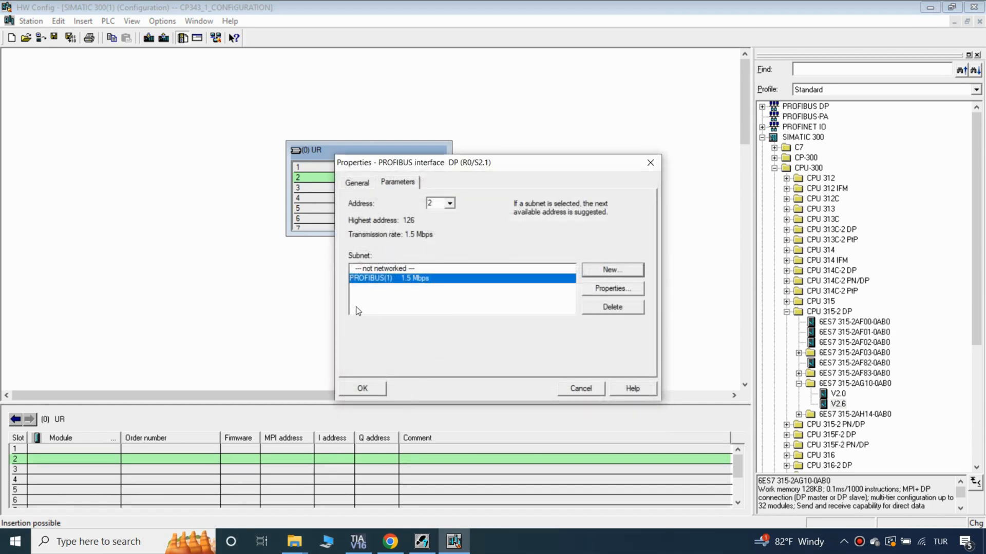
pyautogui.click(365, 388)
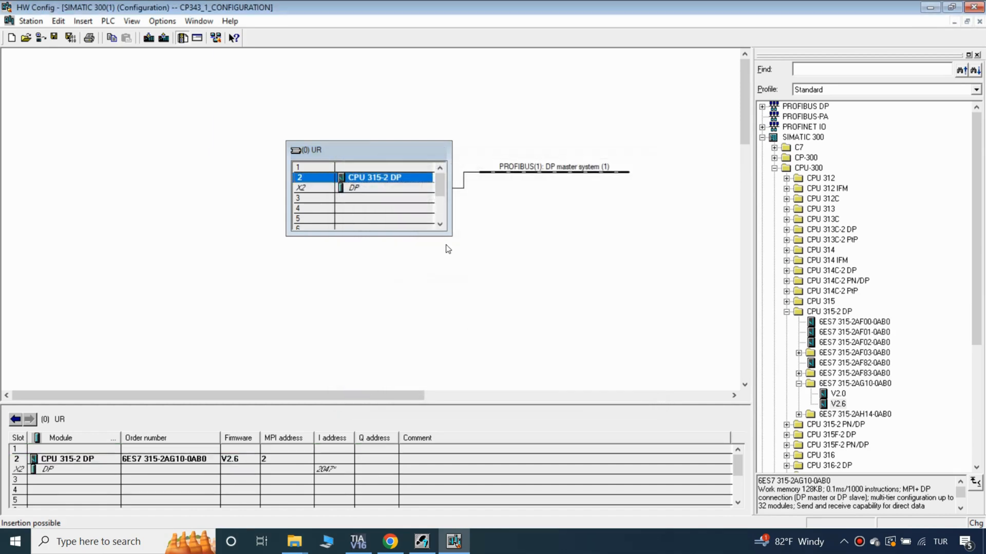
pyautogui.moveTo(381, 150); pyautogui.dragTo(375, 135)
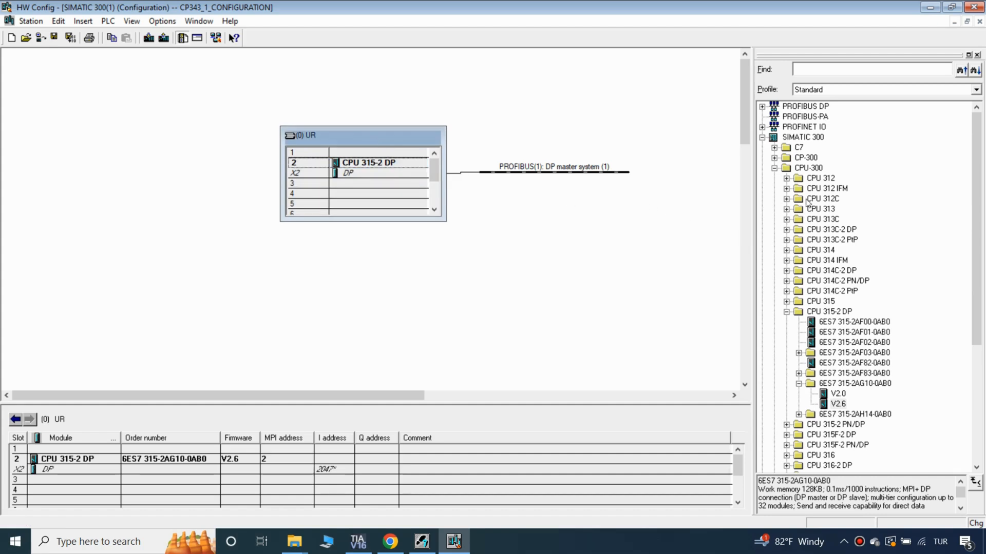
# Place the Industrial Ethernet module CP 343-1, 6GK7 343-1EX30-0XE0 version V3.0, in slot 4 of the rack.
pyautogui.click(775, 169)
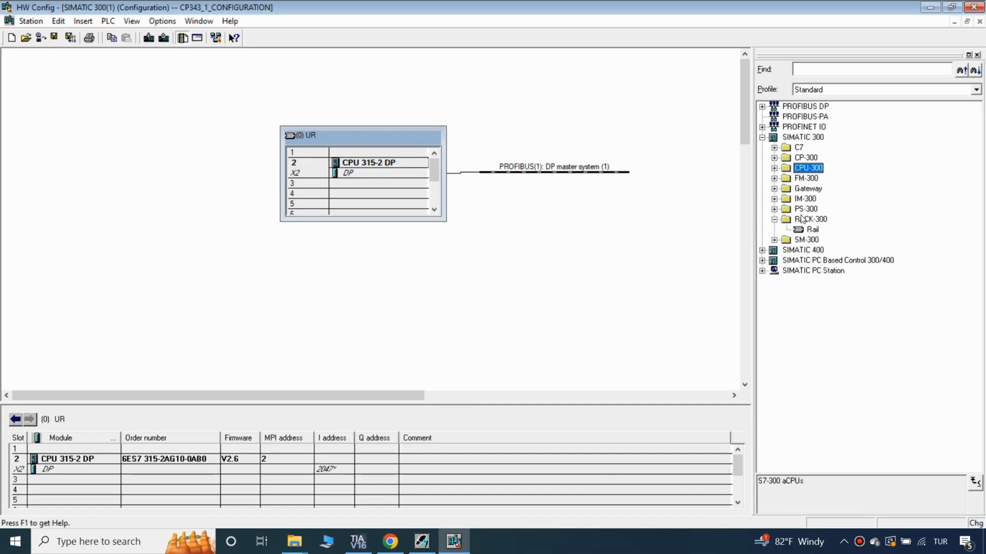
pyautogui.click(774, 158)
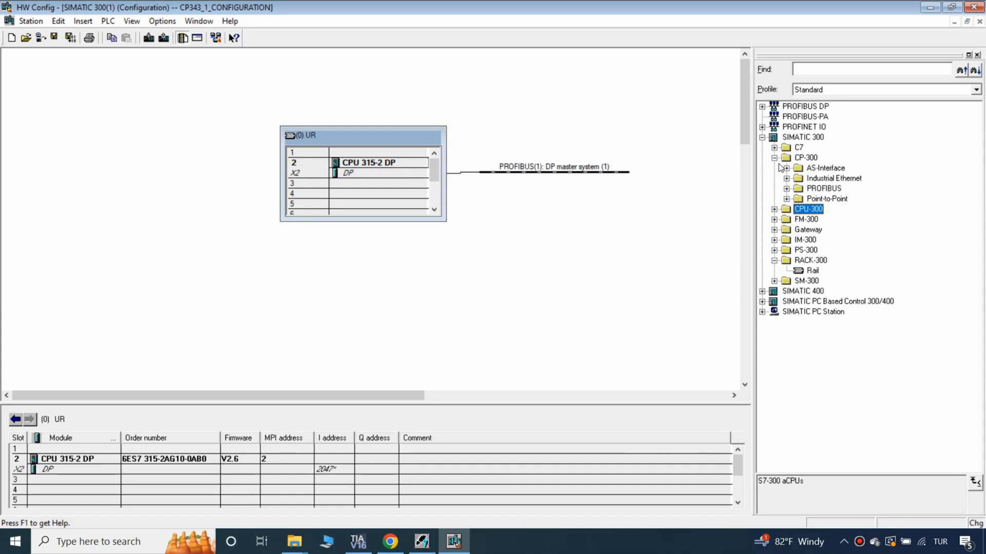
pyautogui.click(786, 178)
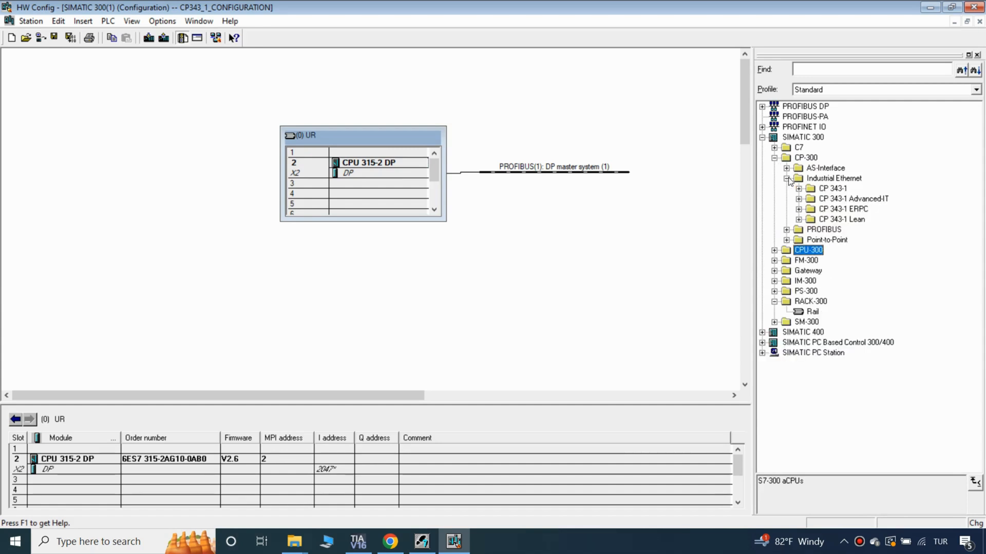
pyautogui.click(799, 189)
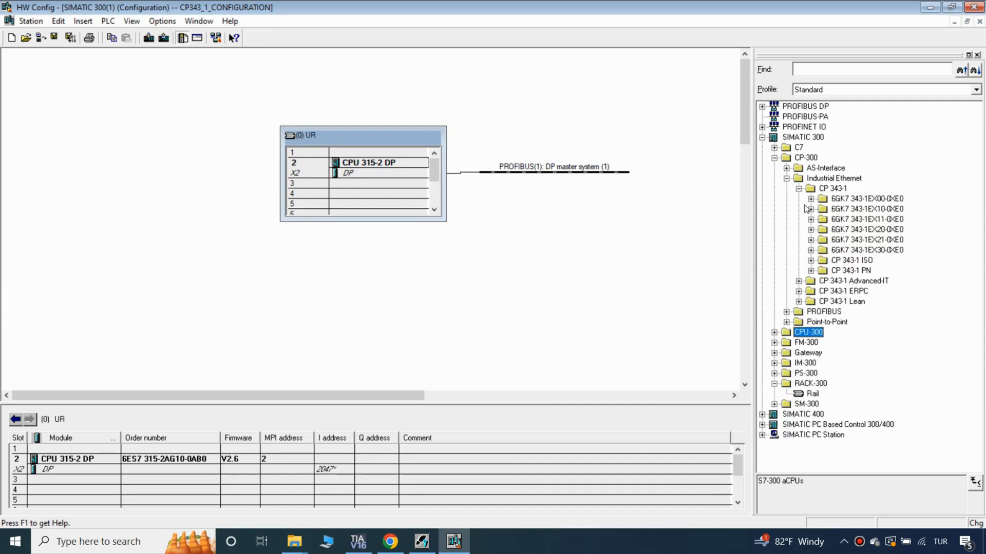
pyautogui.click(811, 250)
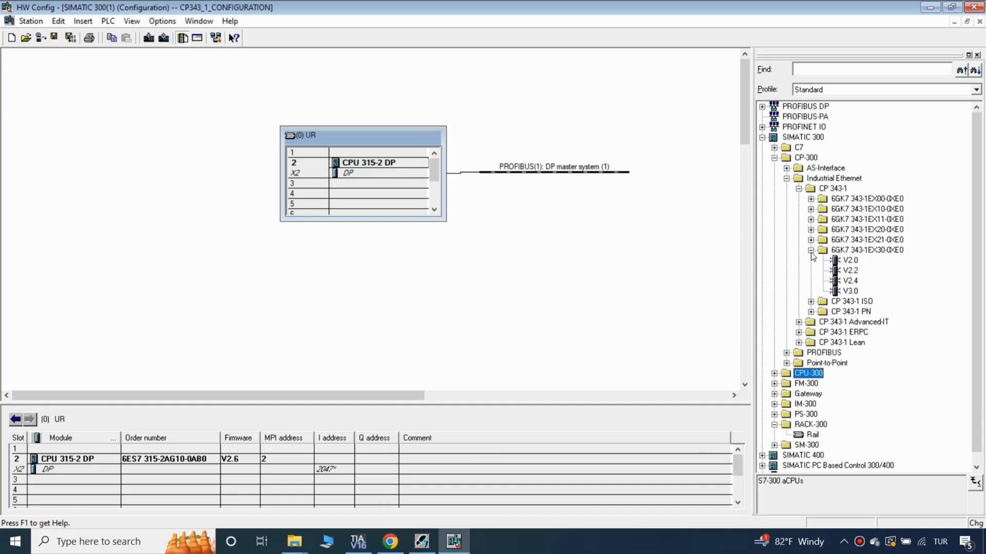
pyautogui.click(849, 291)
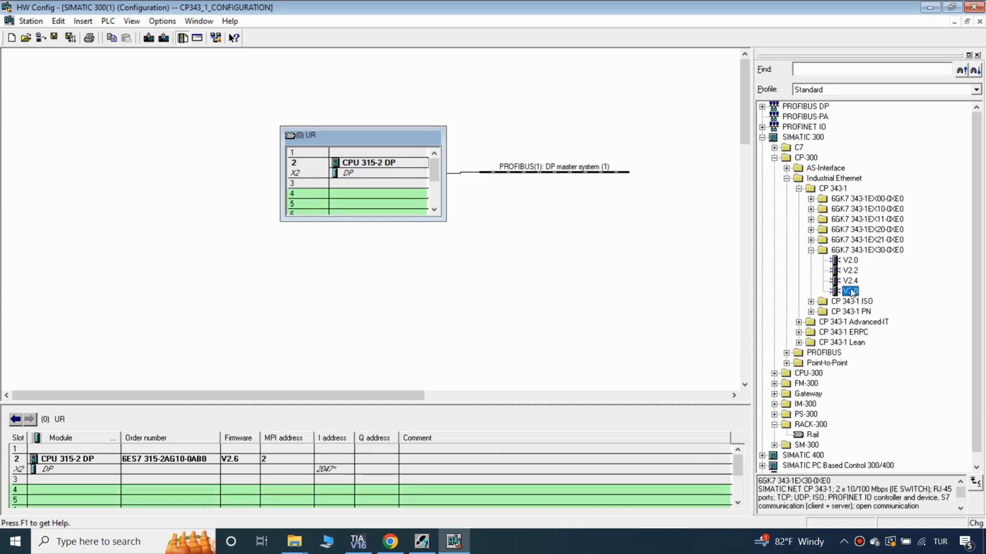
pyautogui.moveTo(847, 292); pyautogui.dragTo(362, 191)
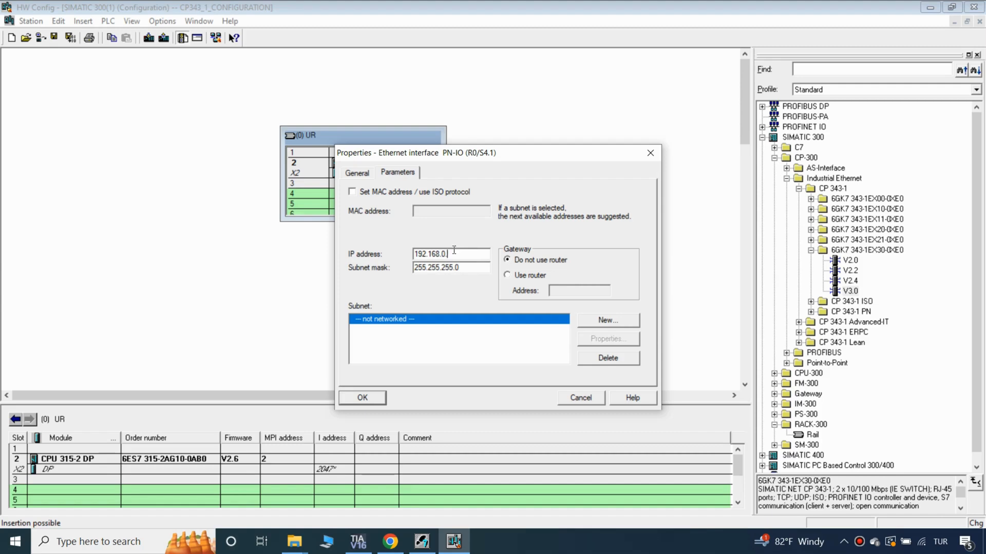
# Give the CP 343-1 Ethernet interface IP address 192.168.0.2 with mask 255.255.255.0 and connect it to a new Ethernet subnet.
pyautogui.click(585, 320)
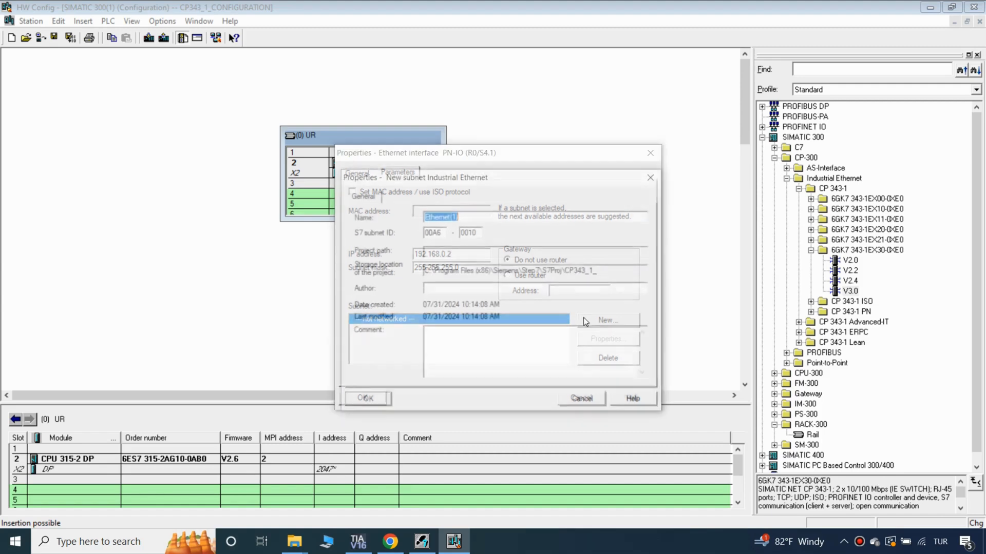
pyautogui.click(373, 400)
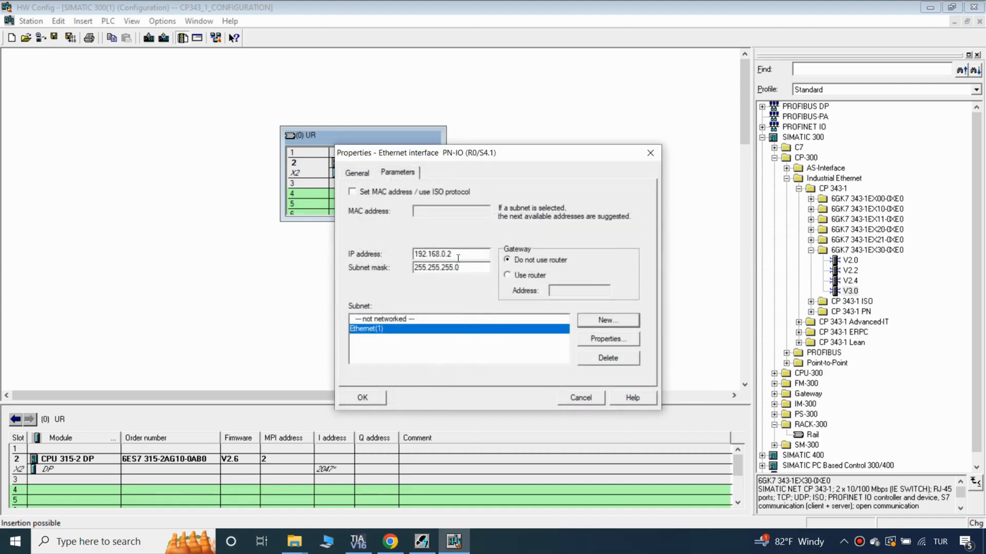
pyautogui.moveTo(452, 253); pyautogui.dragTo(382, 253)
pyautogui.moveTo(465, 268); pyautogui.dragTo(406, 269)
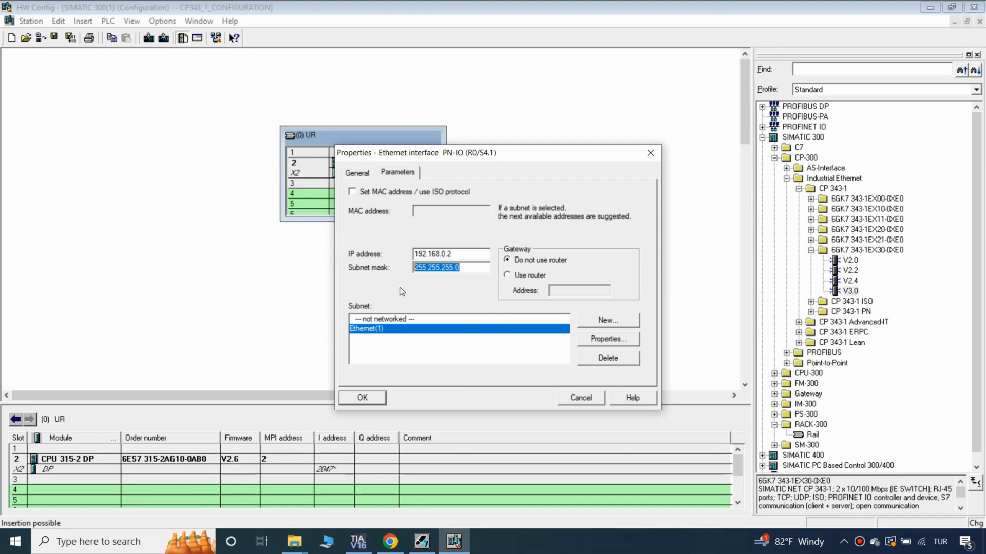
pyautogui.click(371, 400)
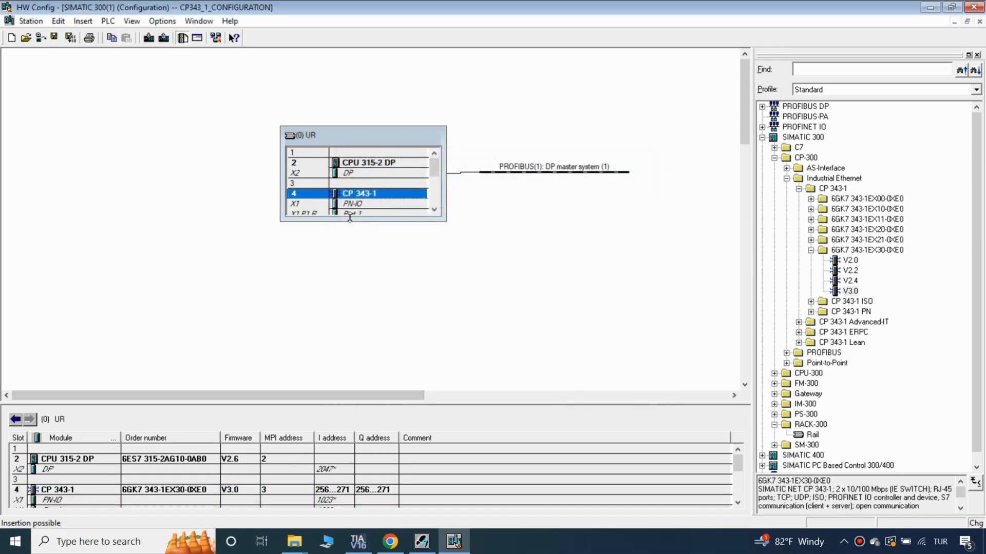
# Enlarge the rack window and the module table to show all CP 343-1 interface and port rows.
pyautogui.moveTo(374, 221); pyautogui.dragTo(375, 268)
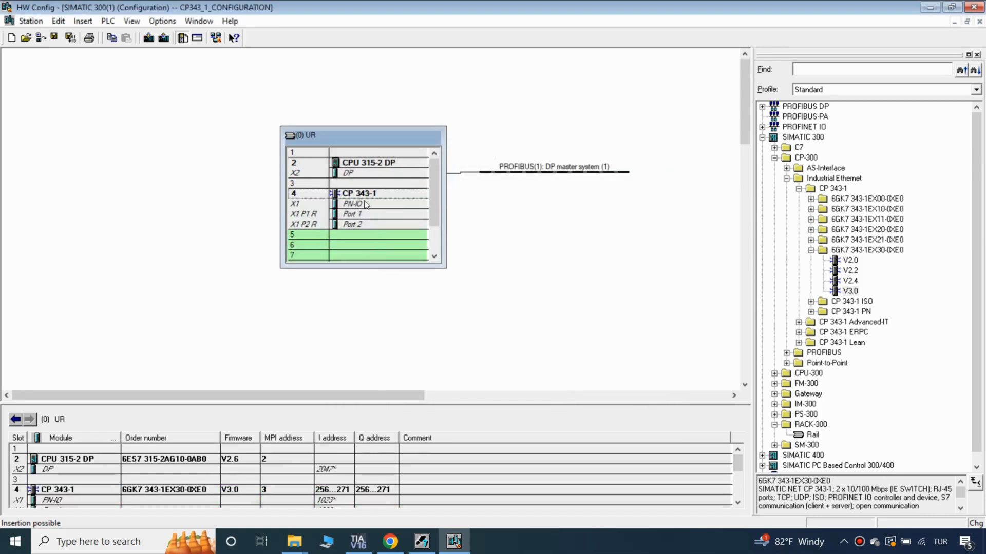
pyautogui.click(362, 165)
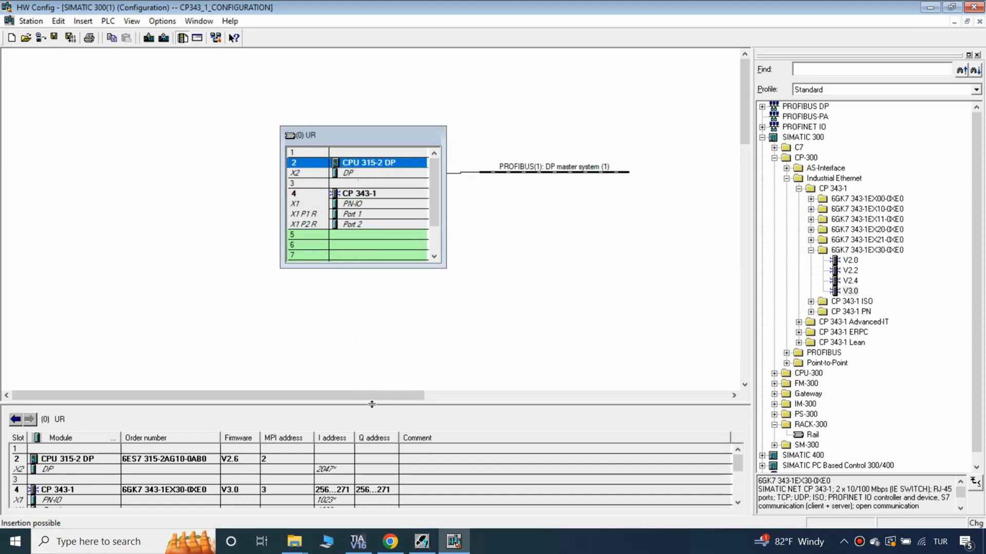
pyautogui.moveTo(371, 404); pyautogui.dragTo(374, 355)
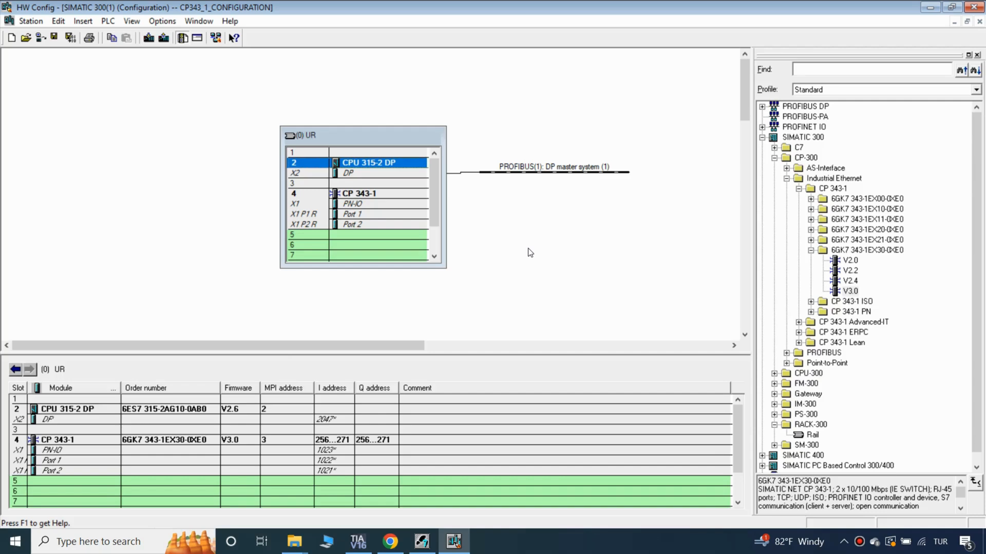
# Switch to the Windows network adapter settings and open the status of the Ethernet connection.
pyautogui.rightClick(922, 542)
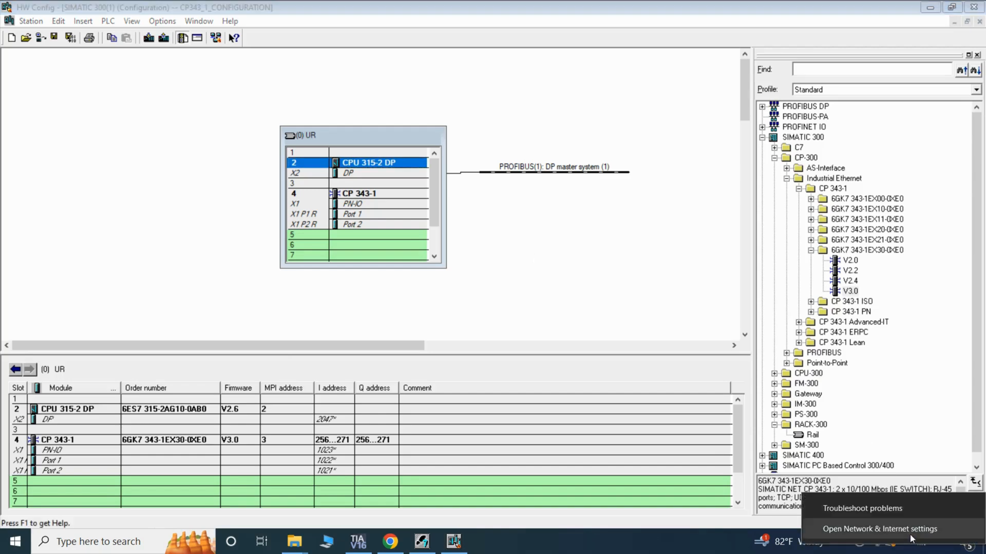
pyautogui.click(897, 531)
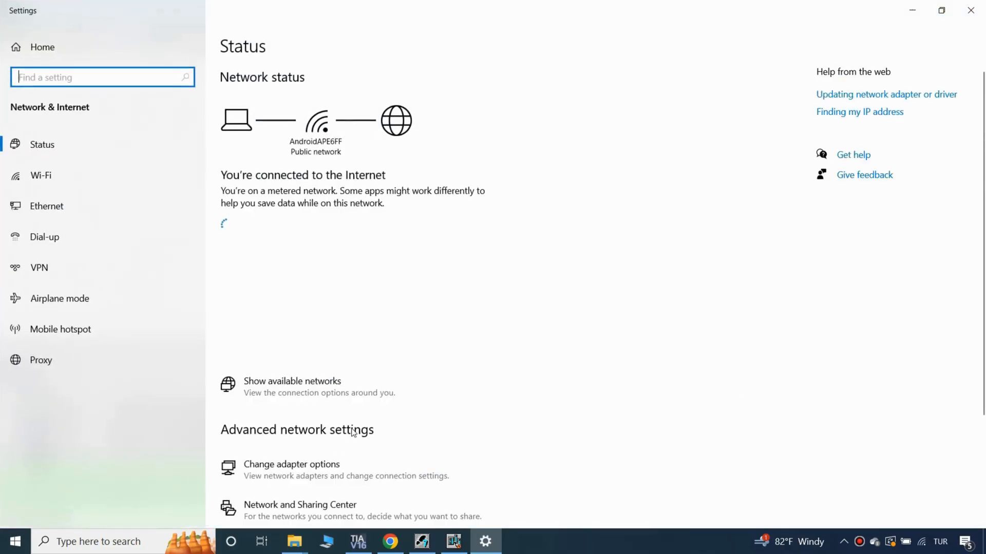
pyautogui.click(315, 465)
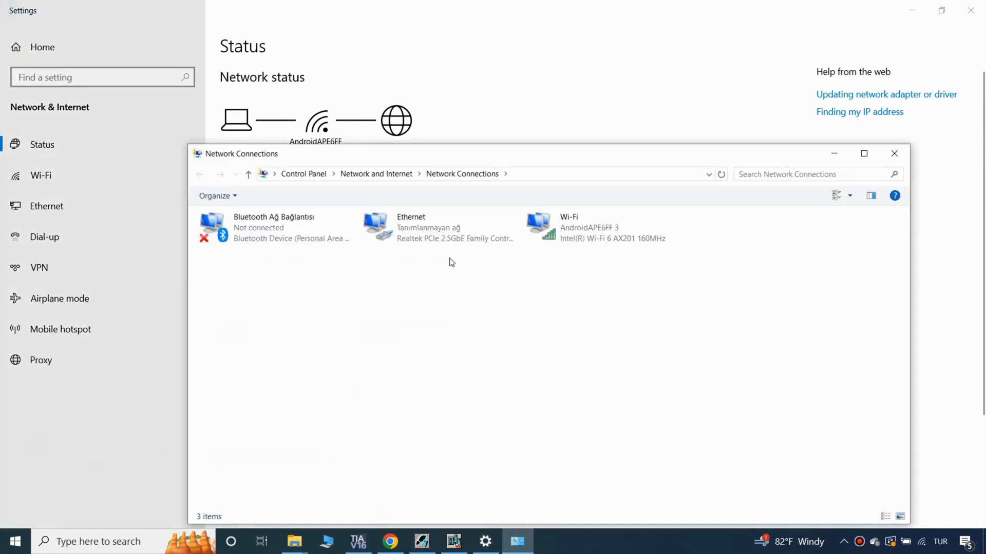
pyautogui.moveTo(441, 154); pyautogui.dragTo(421, 80)
pyautogui.doubleClick(388, 147)
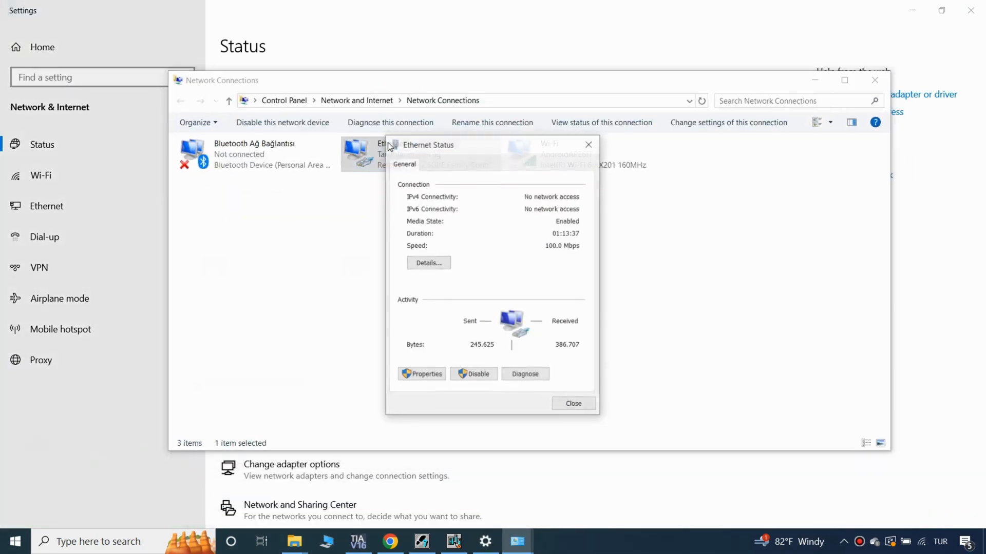
# Give the PC's Ethernet adapter the static IPv4 address 192.168.0.1 with subnet mask 255.255.255.0.
pyautogui.click(422, 374)
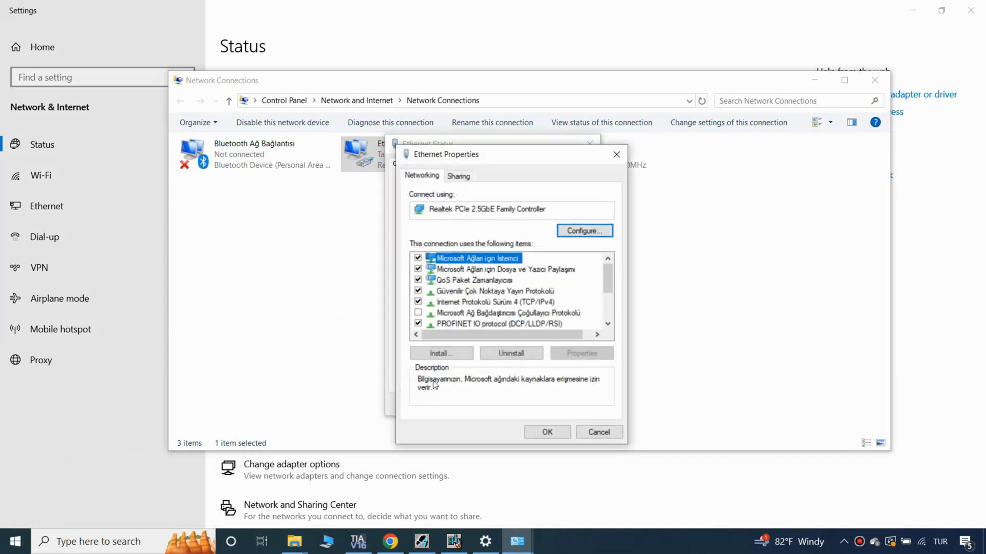
pyautogui.click(464, 303)
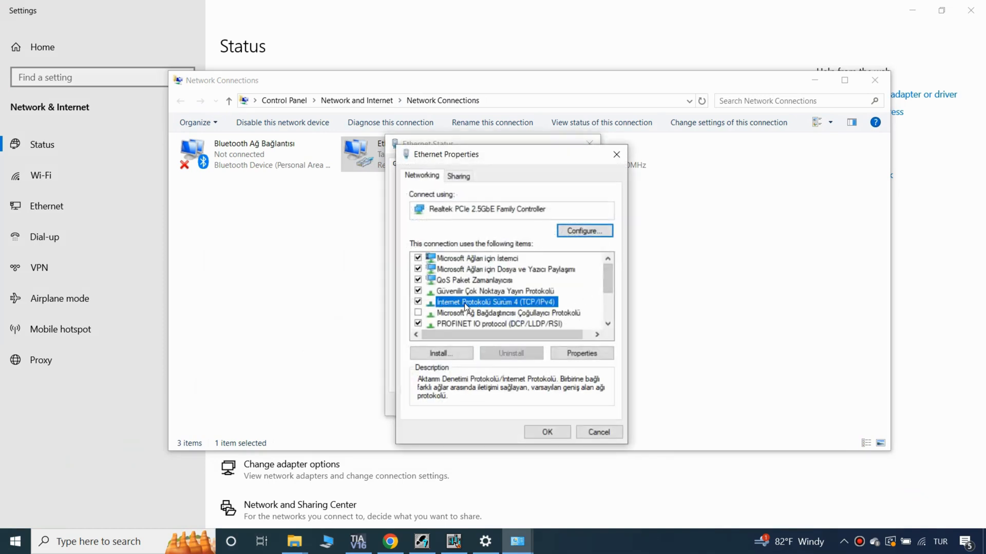
pyautogui.doubleClick(473, 303)
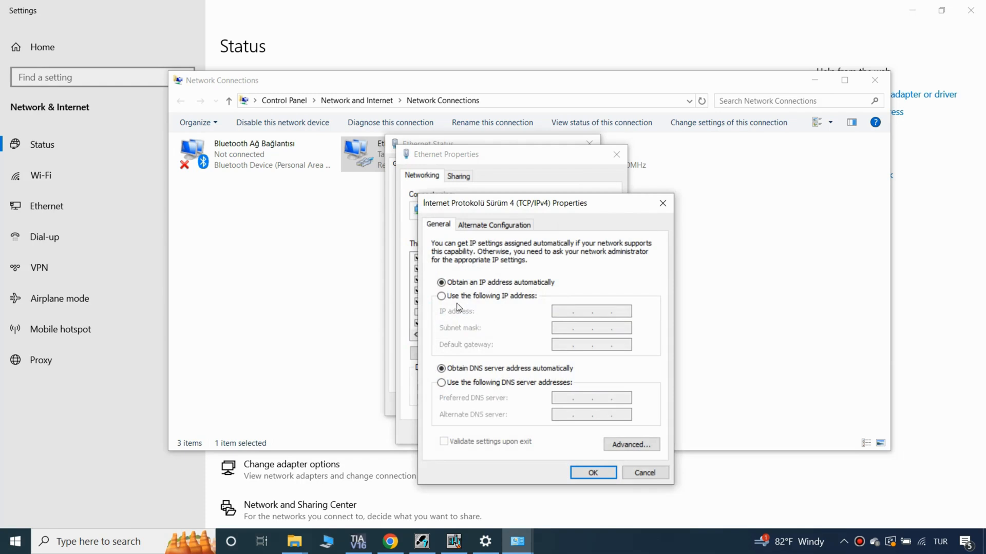
pyautogui.click(442, 297)
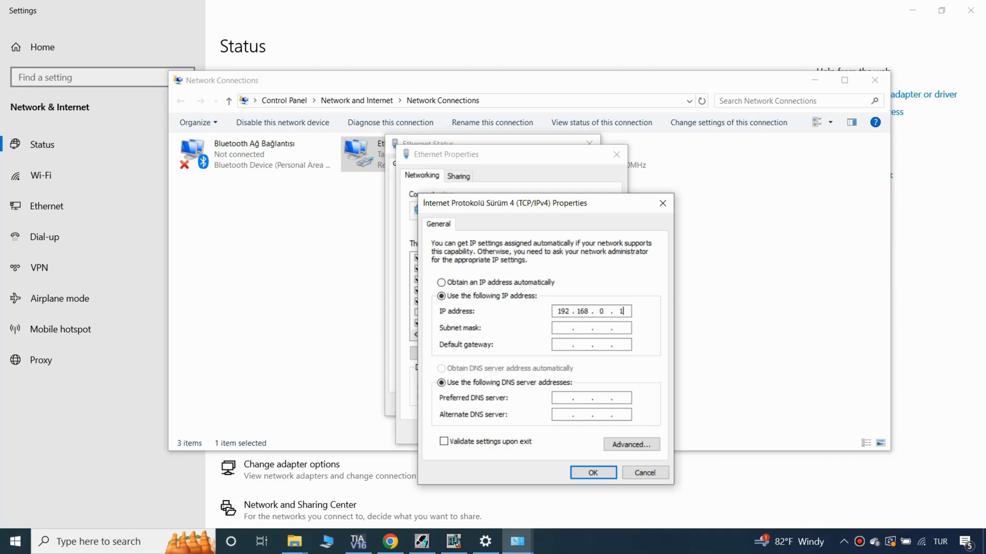
pyautogui.click(565, 331)
pyautogui.moveTo(556, 313); pyautogui.dragTo(593, 312)
pyautogui.click(597, 311)
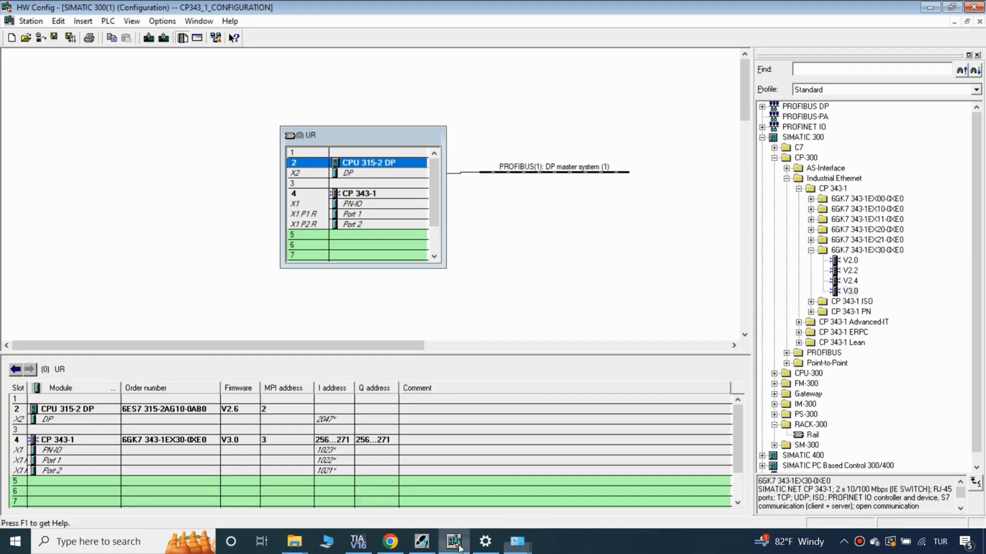
# Switch to HW Config and check the IP address of the CP 343-1's PN-IO interface.
pyautogui.click(454, 541)
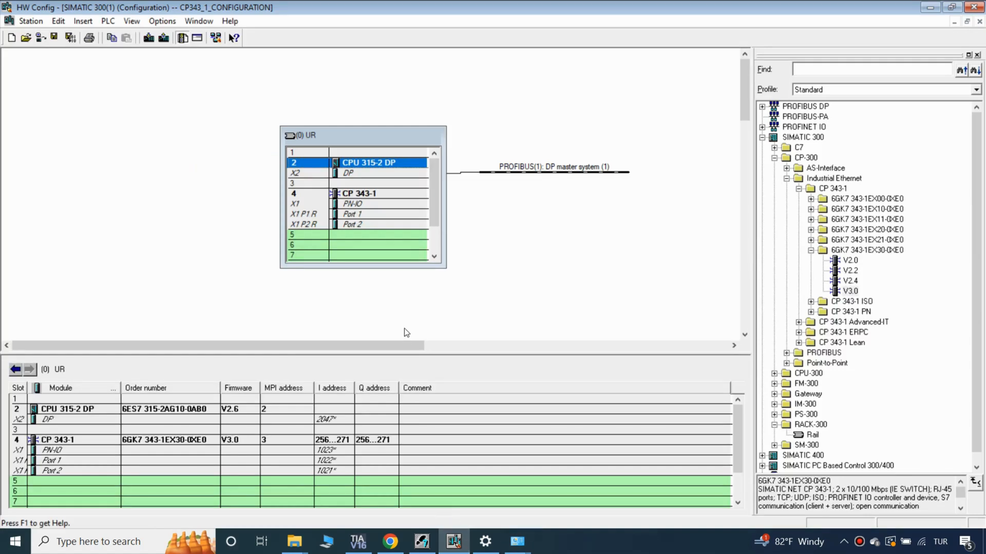
pyautogui.doubleClick(360, 206)
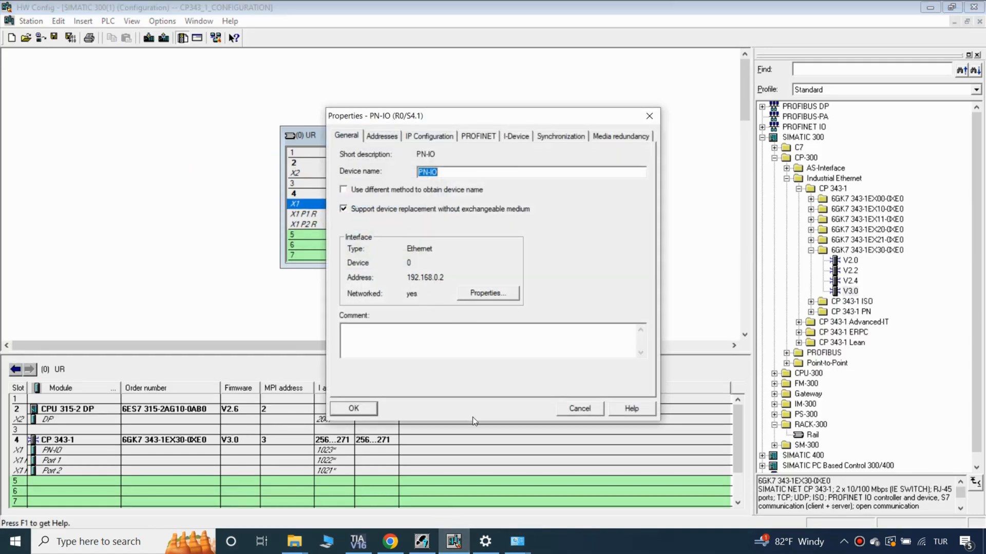
# Return to the Windows Ethernet adapter's IPv4 settings and apply them, closing the adapter properties.
pyautogui.click(485, 542)
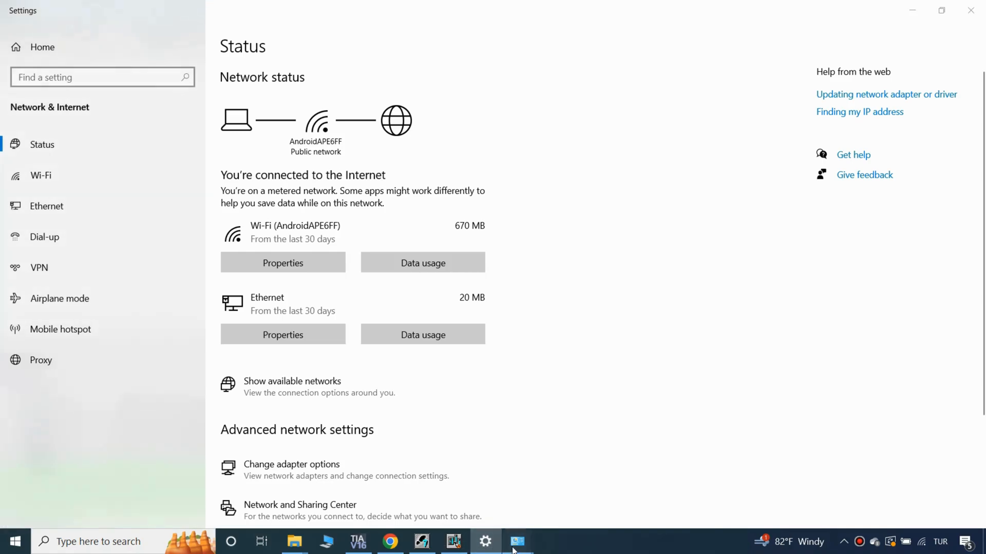
pyautogui.moveTo(550, 529)
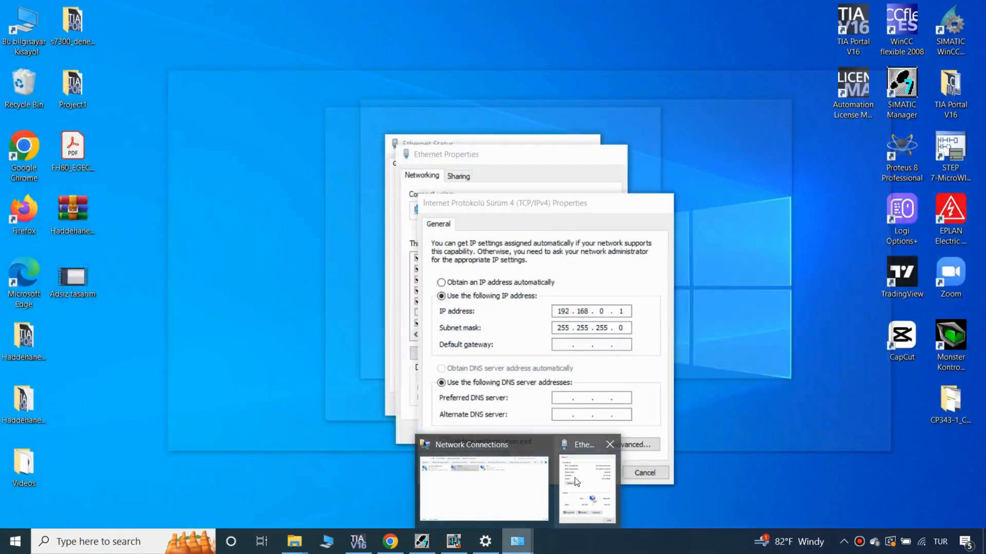
pyautogui.click(577, 476)
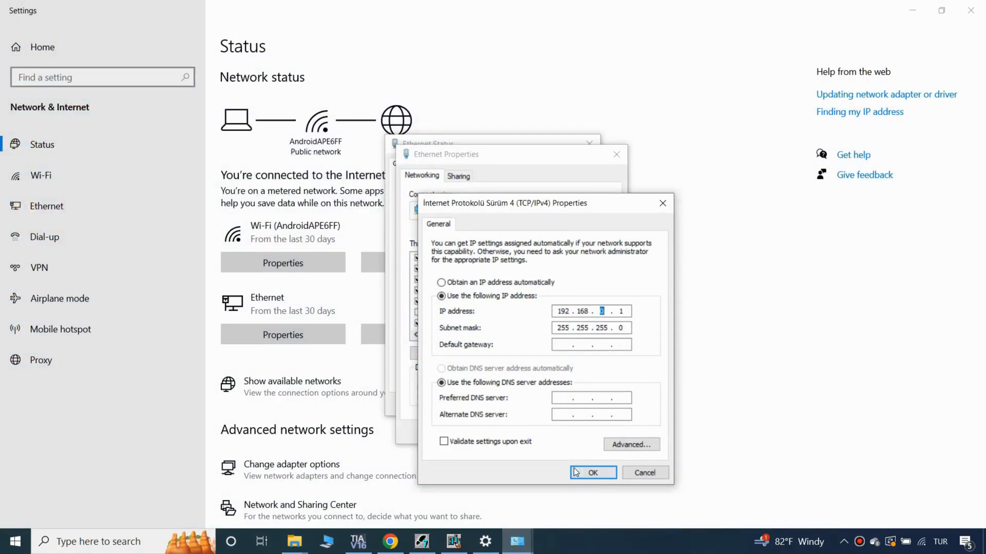
pyautogui.click(582, 475)
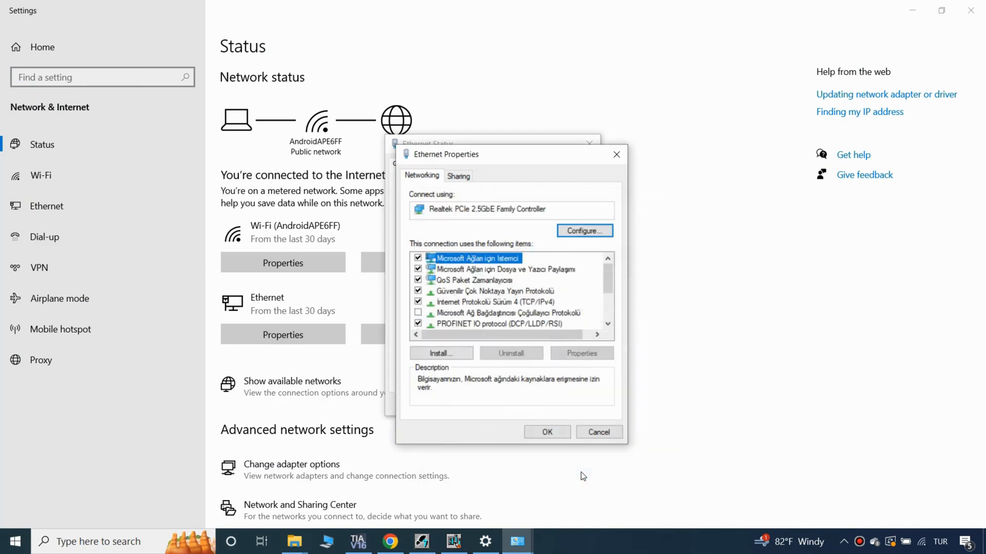
pyautogui.click(551, 432)
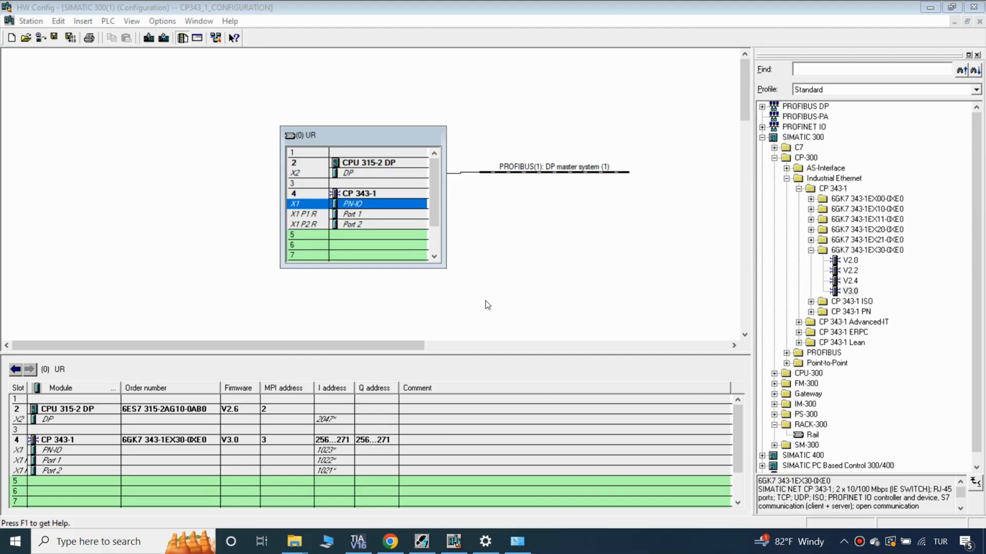
# Reopen the Ethernet adapter's properties from the Windows network settings and check which network card the connection uses.
pyautogui.rightClick(923, 546)
pyautogui.click(896, 526)
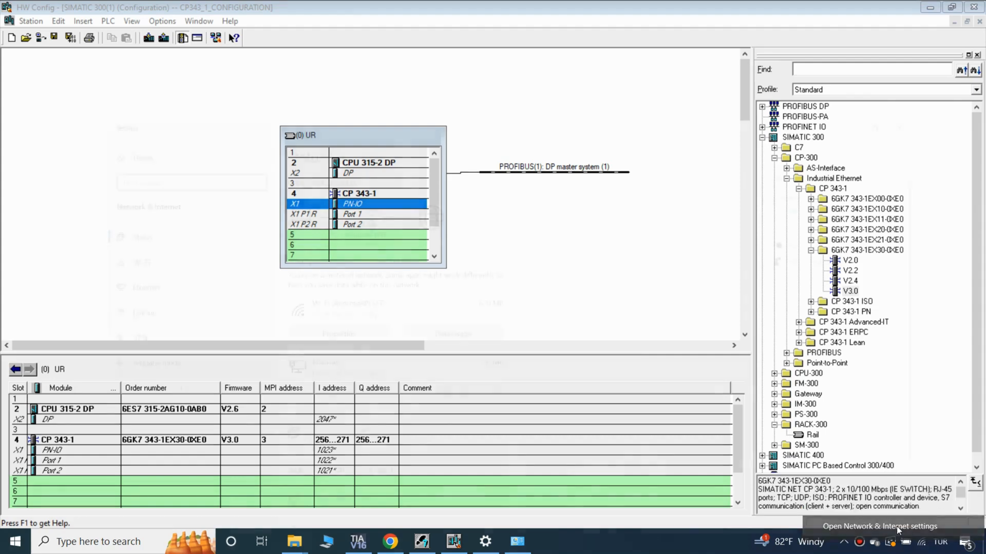
pyautogui.click(290, 466)
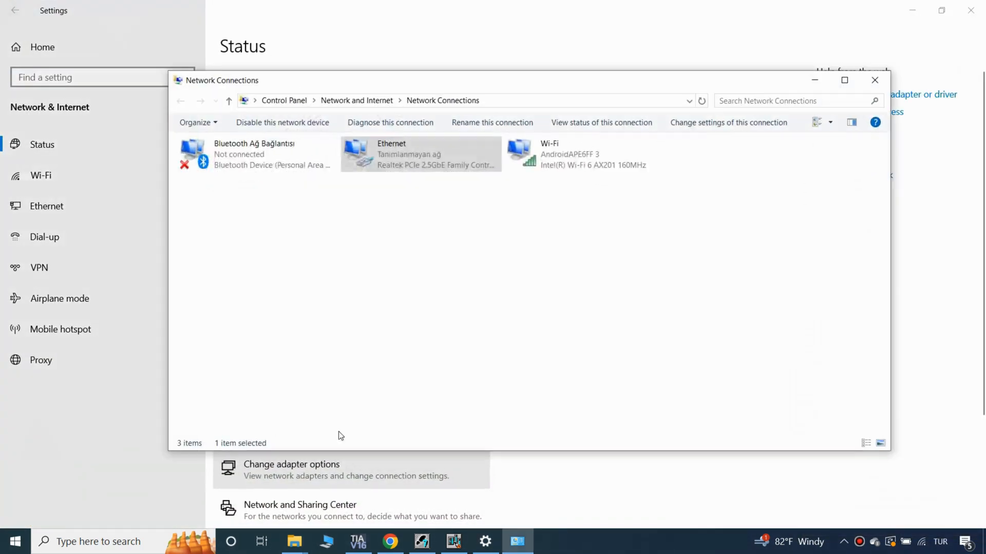
pyautogui.doubleClick(398, 165)
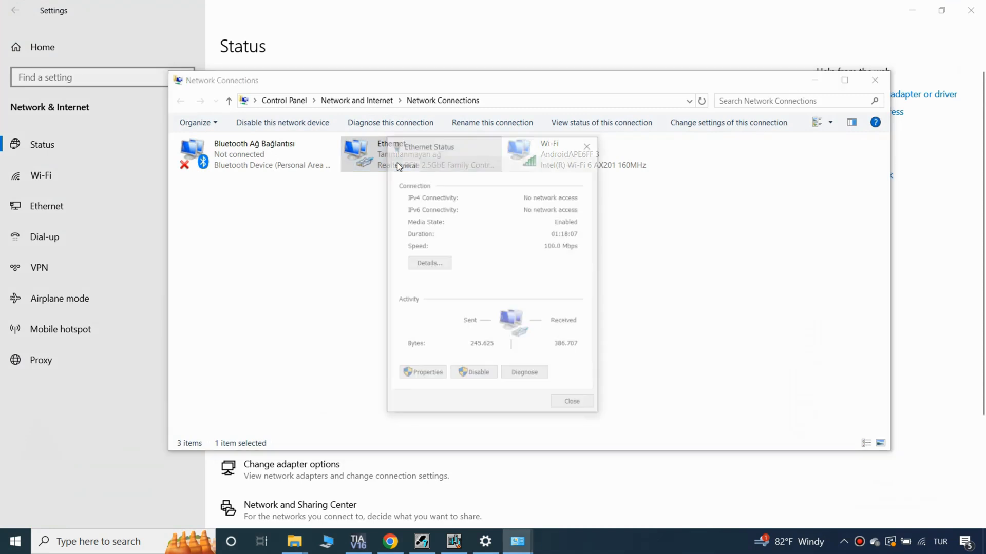
pyautogui.click(425, 376)
pyautogui.moveTo(554, 211); pyautogui.dragTo(424, 212)
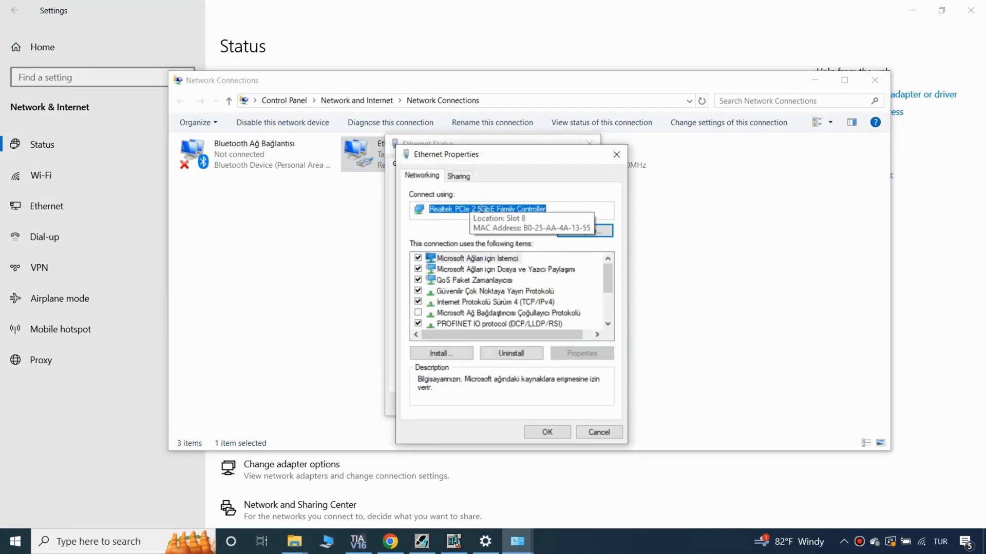
# Open Set PG/PC Interface beside the Ethernet properties and compare its S7ONLINE interface assignment with the adapter's network card.
pyautogui.click(84, 543)
pyautogui.write('PG')
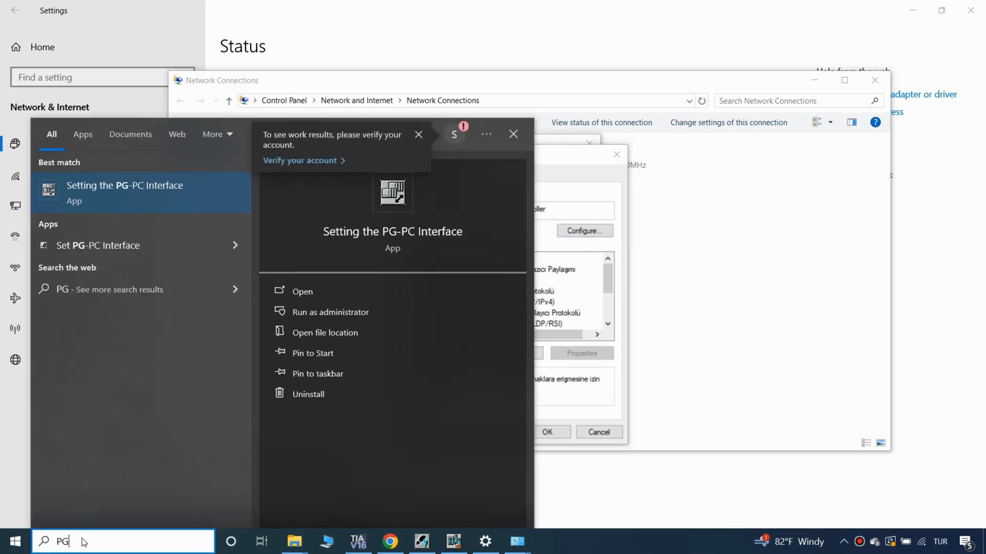
pyautogui.click(90, 196)
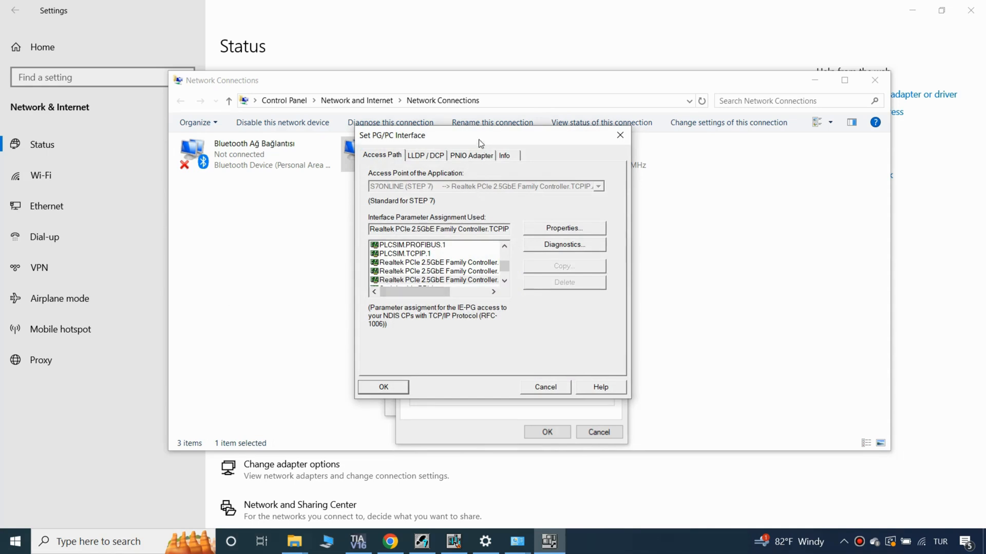
pyautogui.moveTo(479, 139); pyautogui.dragTo(739, 159)
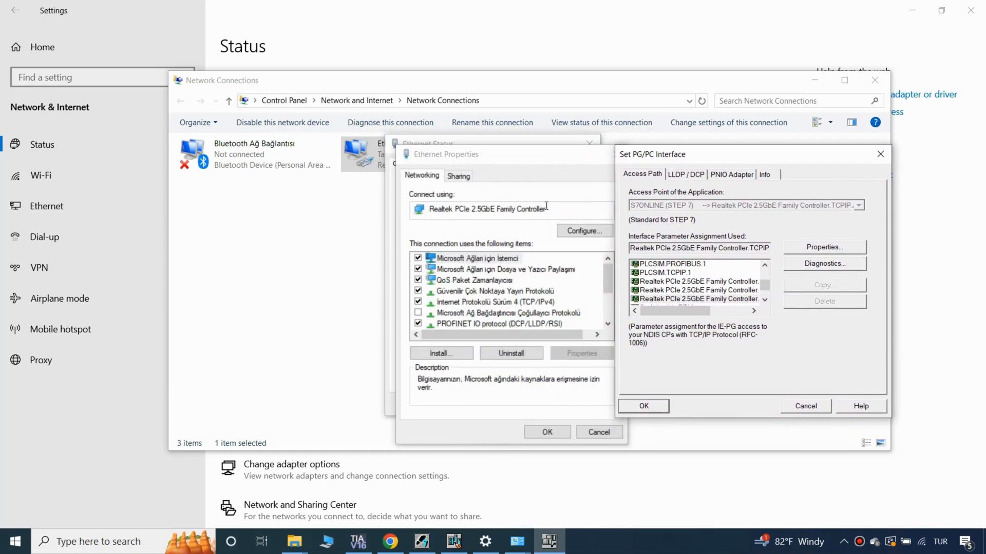
pyautogui.moveTo(674, 310); pyautogui.dragTo(646, 315)
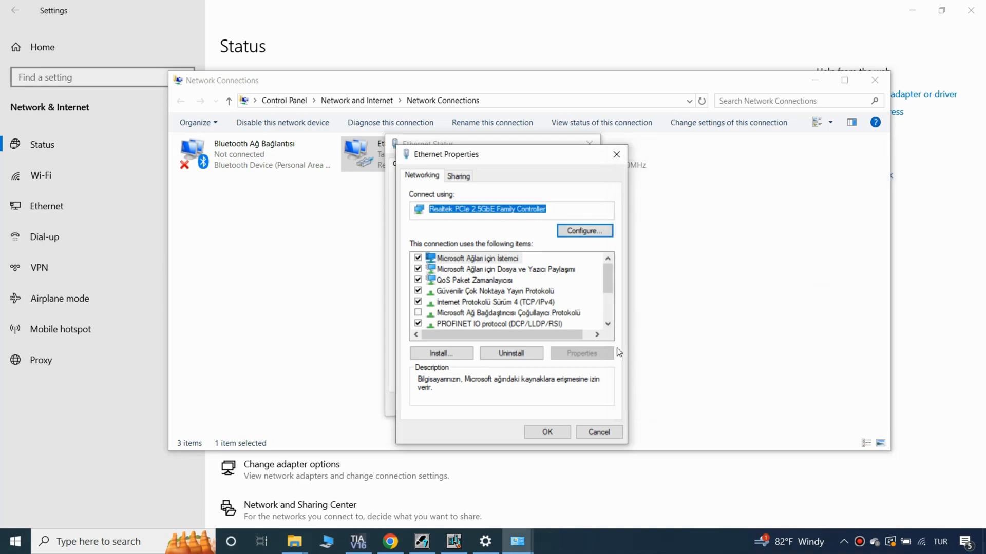
# Close the Ethernet properties and status dialogs and the Network Connections window.
pyautogui.click(556, 431)
pyautogui.click(566, 405)
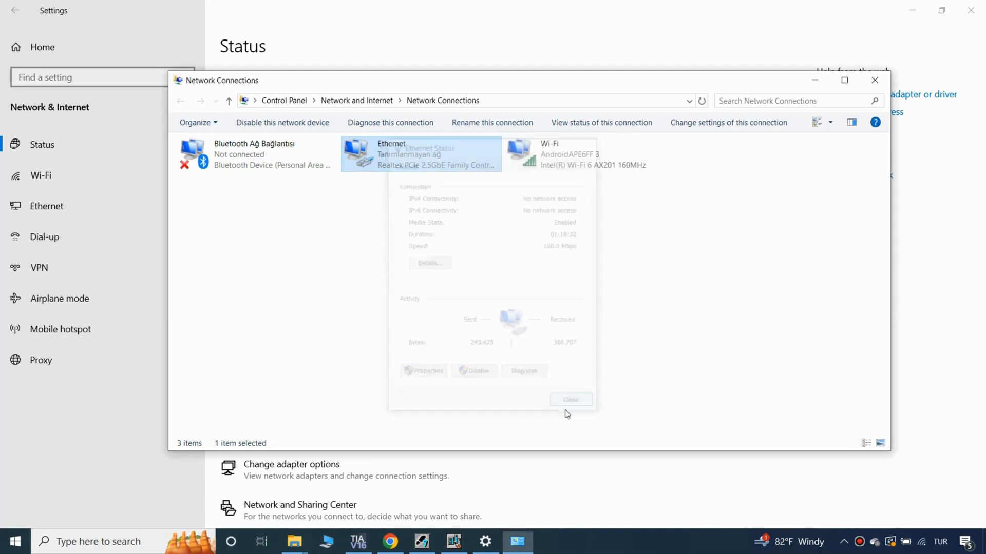
pyautogui.click(874, 80)
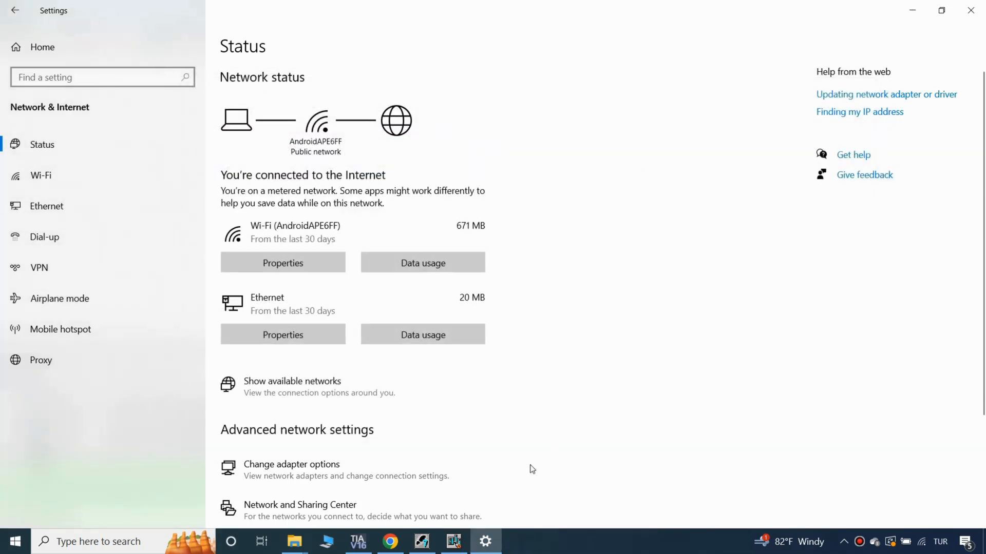
# Switch to SIMATIC Manager, start Edit Ethernet Node and choose the S7-300 CP from the nodes accessible online.
pyautogui.click(429, 547)
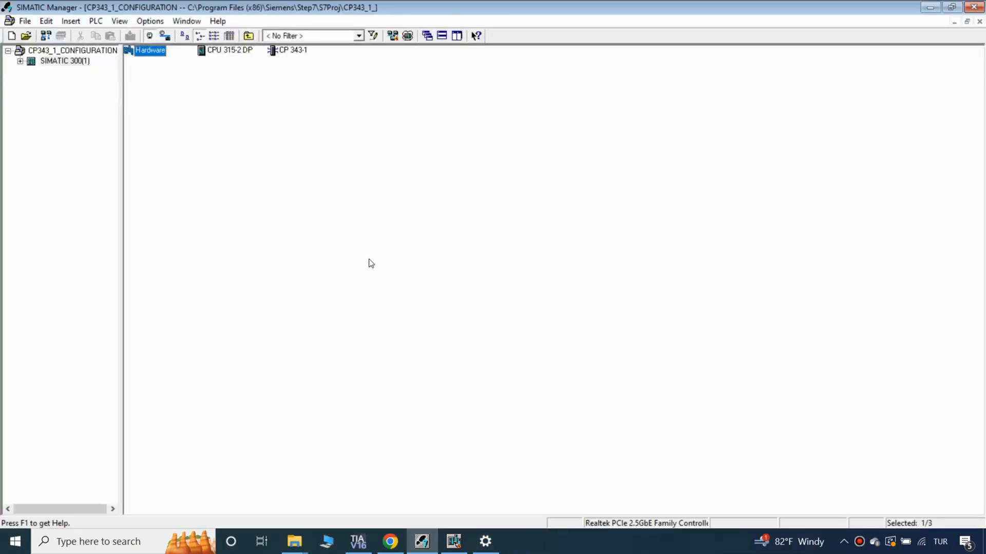
pyautogui.click(96, 22)
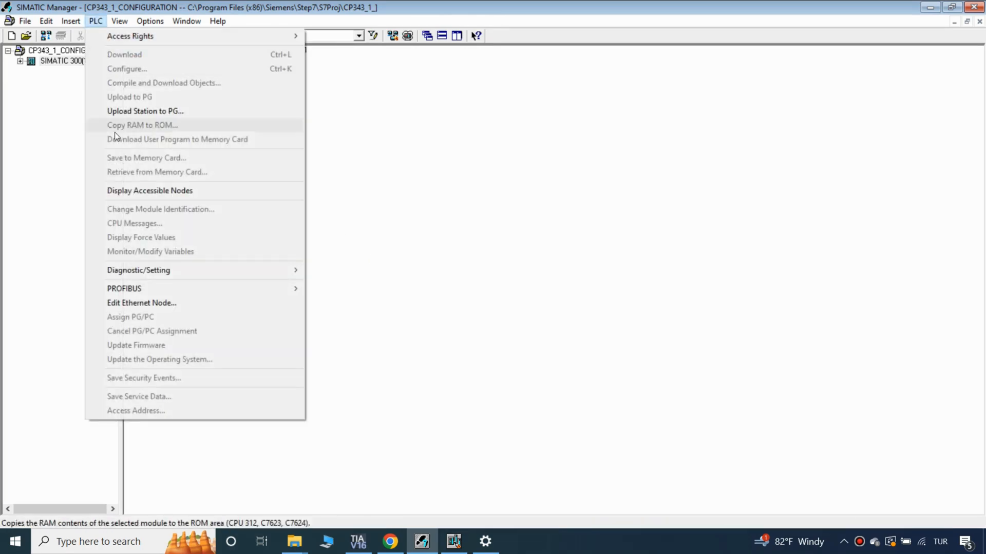
pyautogui.click(147, 303)
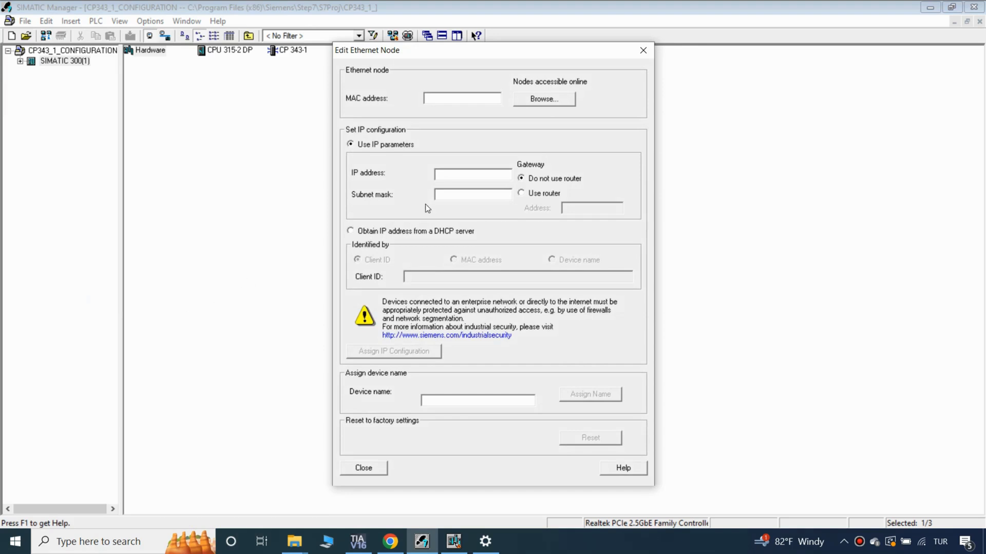
pyautogui.click(542, 101)
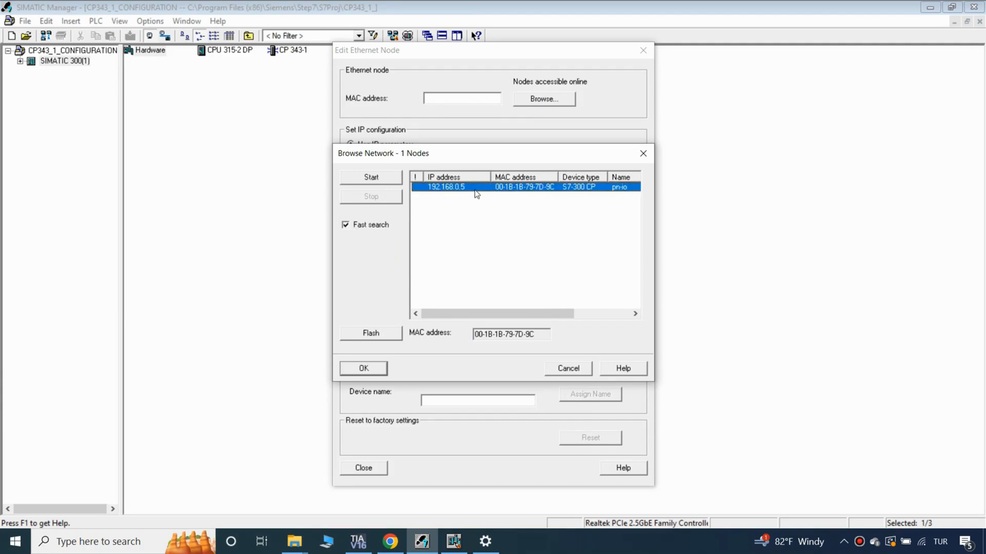
pyautogui.click(366, 368)
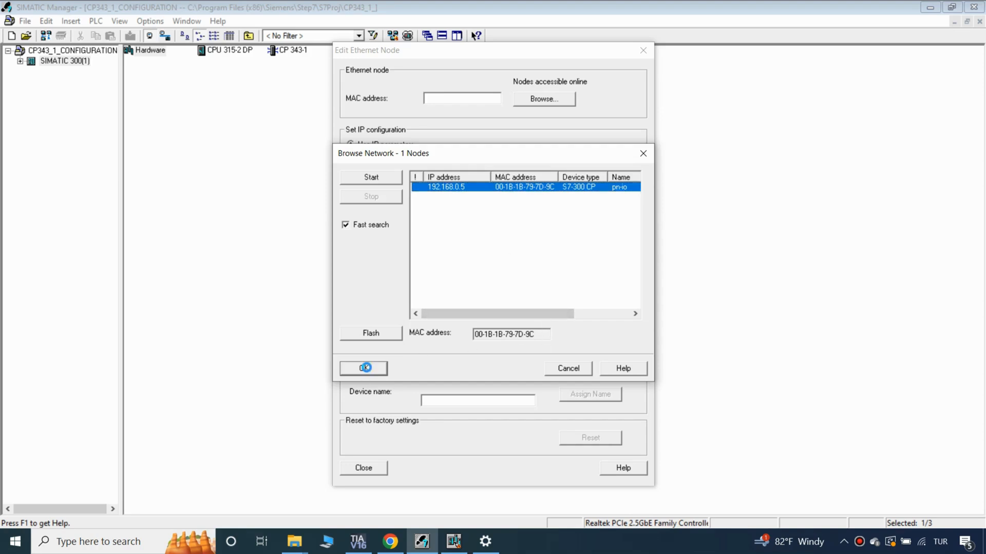
pyautogui.moveTo(470, 177); pyautogui.dragTo(420, 177)
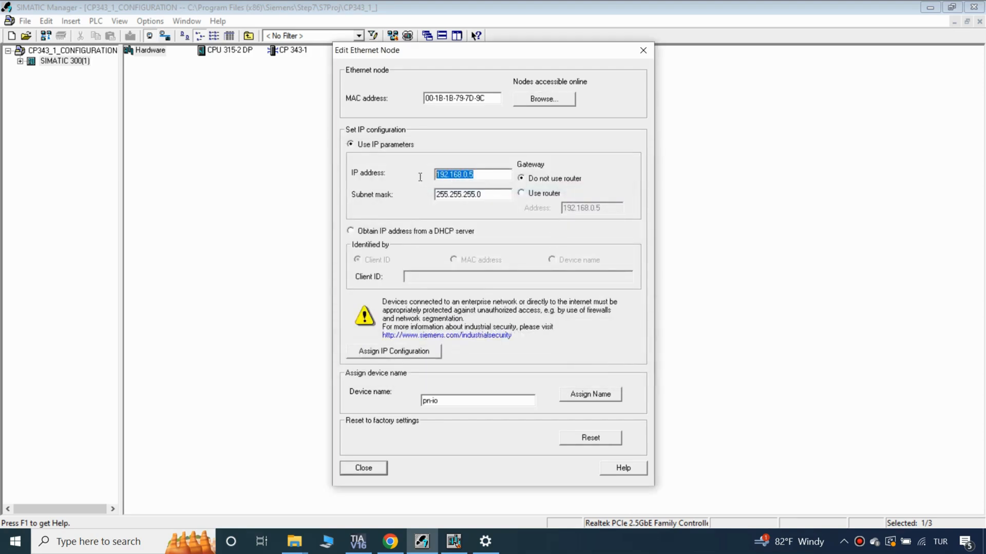
# Switch to HW Config and check the IP address and subnet configured for the CP 343-1's PN-IO interface.
pyautogui.click(455, 542)
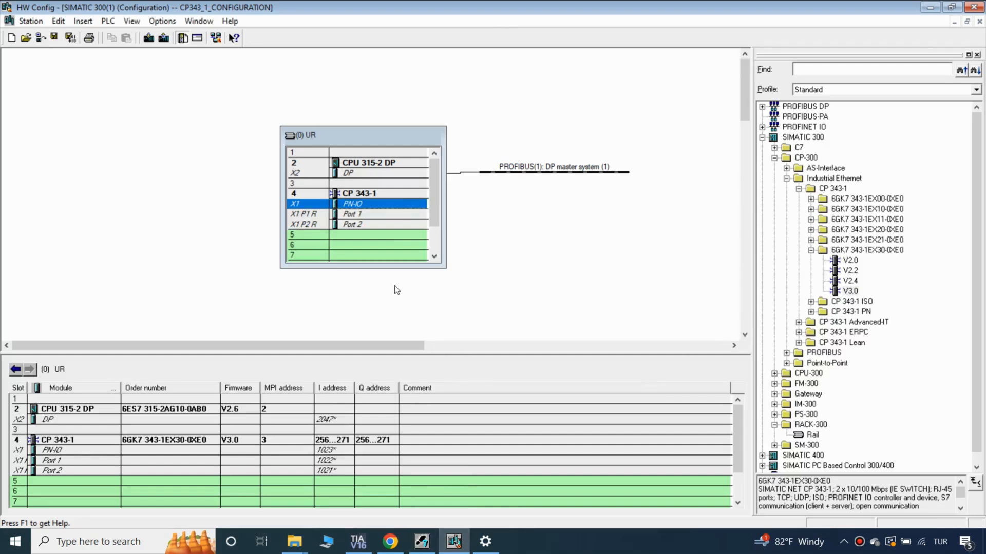
pyautogui.doubleClick(352, 206)
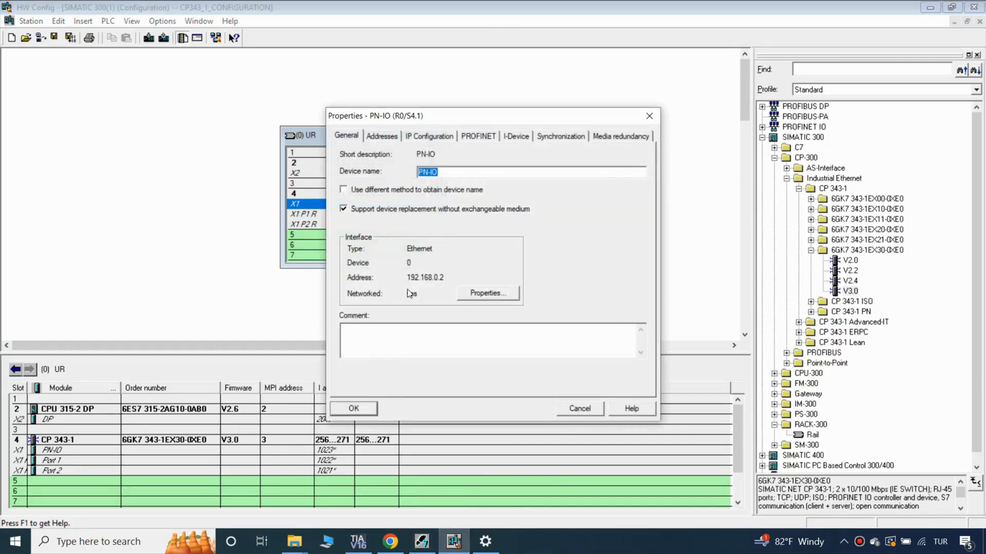
pyautogui.click(465, 295)
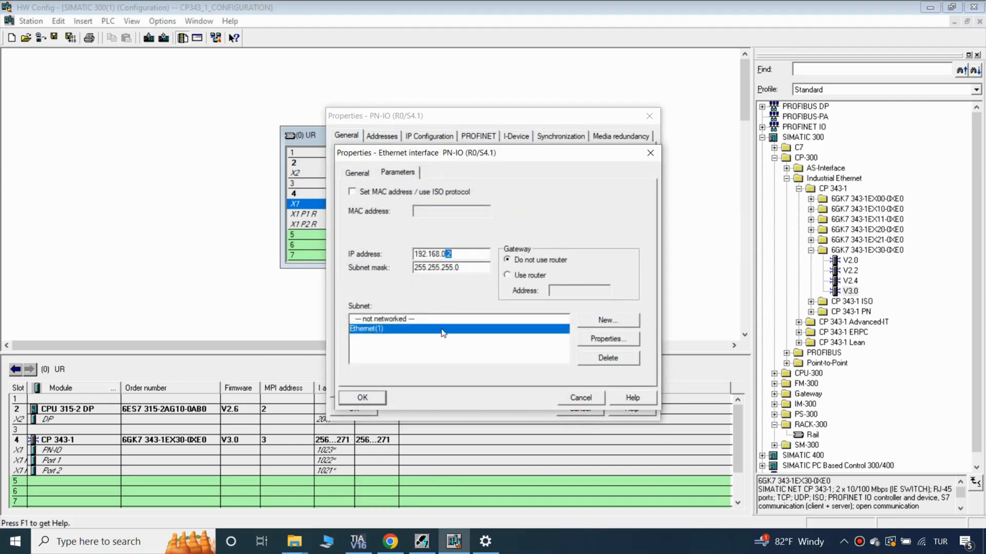
pyautogui.click(370, 396)
pyautogui.click(374, 407)
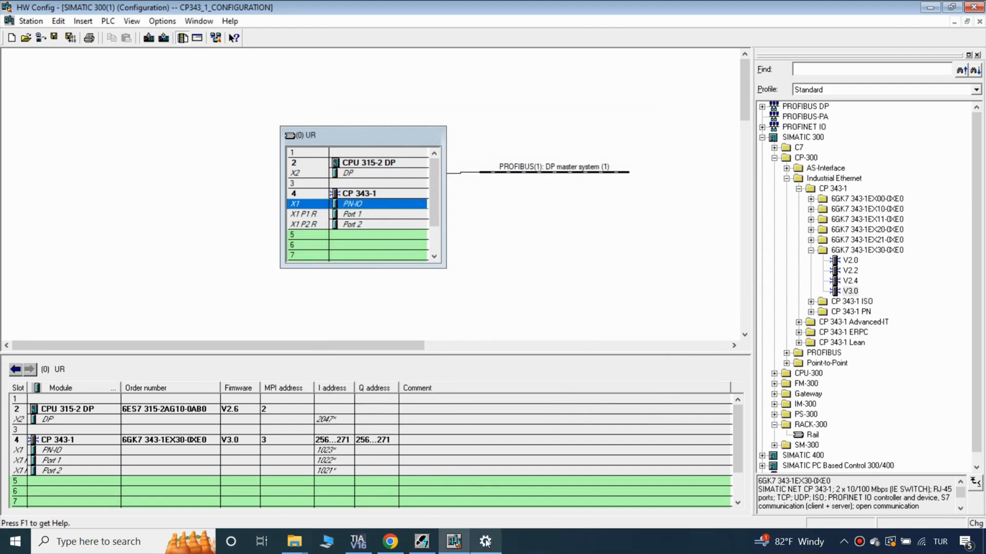
# Return to SIMATIC Manager, set the Ethernet node's IP address to 192.168.0.2 and assign the IP configuration to it.
pyautogui.click(422, 542)
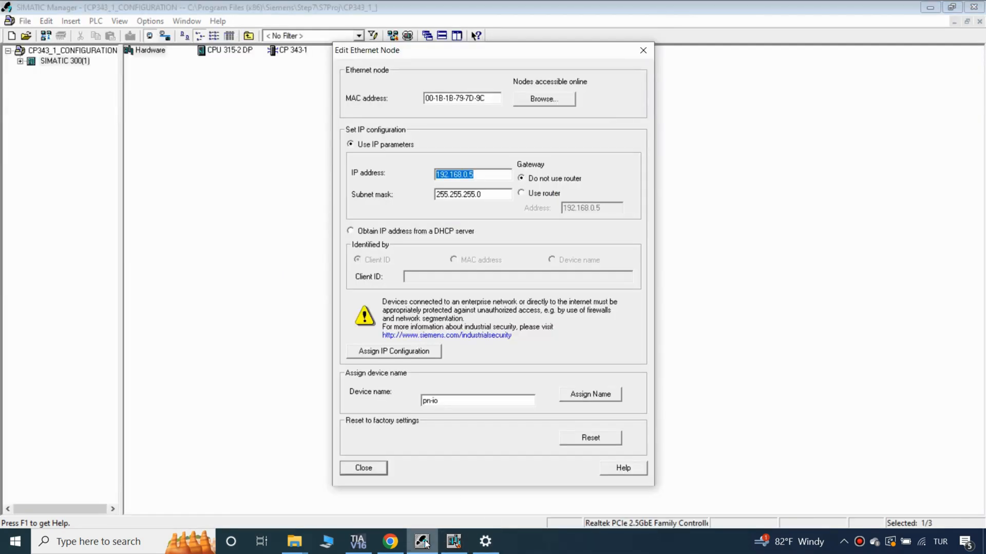
pyautogui.click(480, 175)
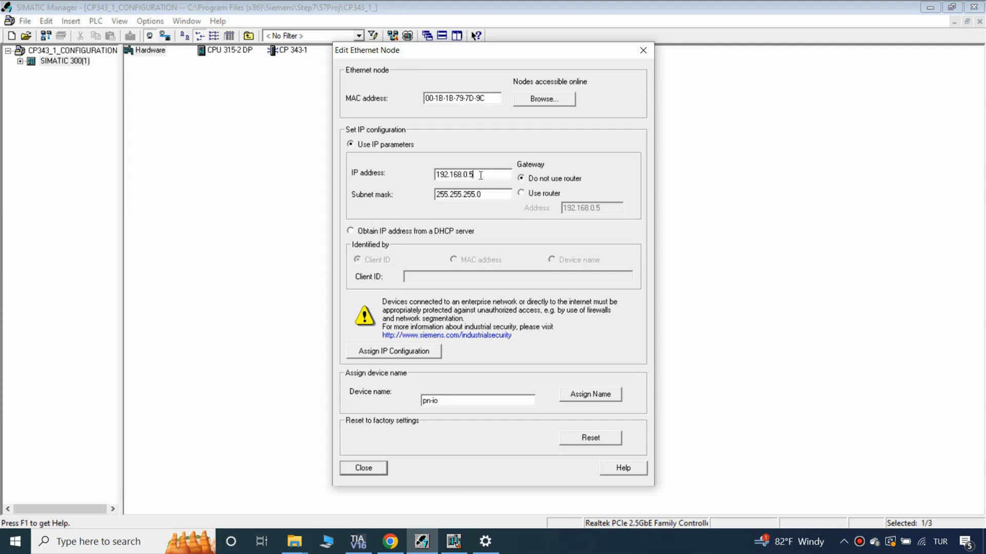
pyautogui.press('BackSpace')
pyautogui.write('2')
pyautogui.click(389, 350)
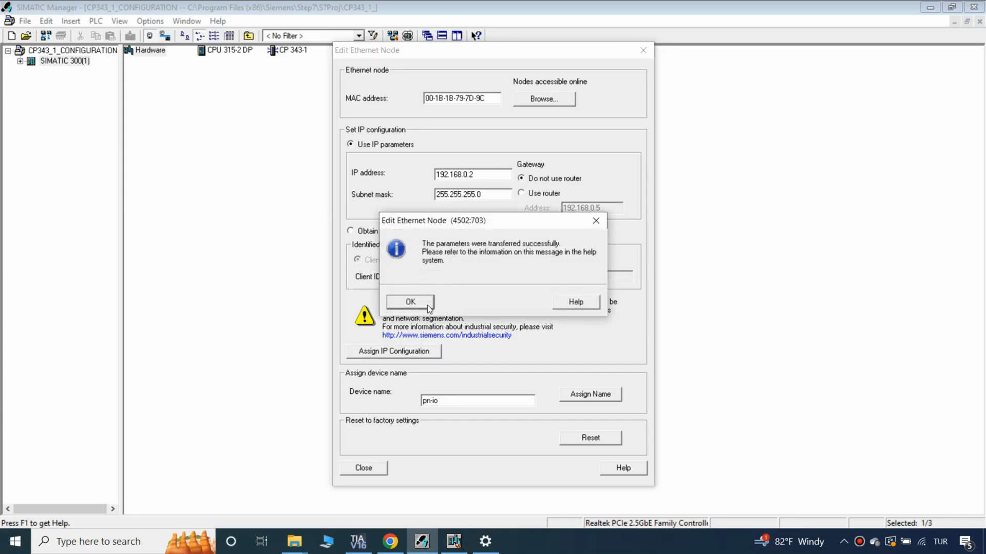
# Acknowledge the parameter transfer message and close the Edit Ethernet Node dialog.
pyautogui.click(408, 303)
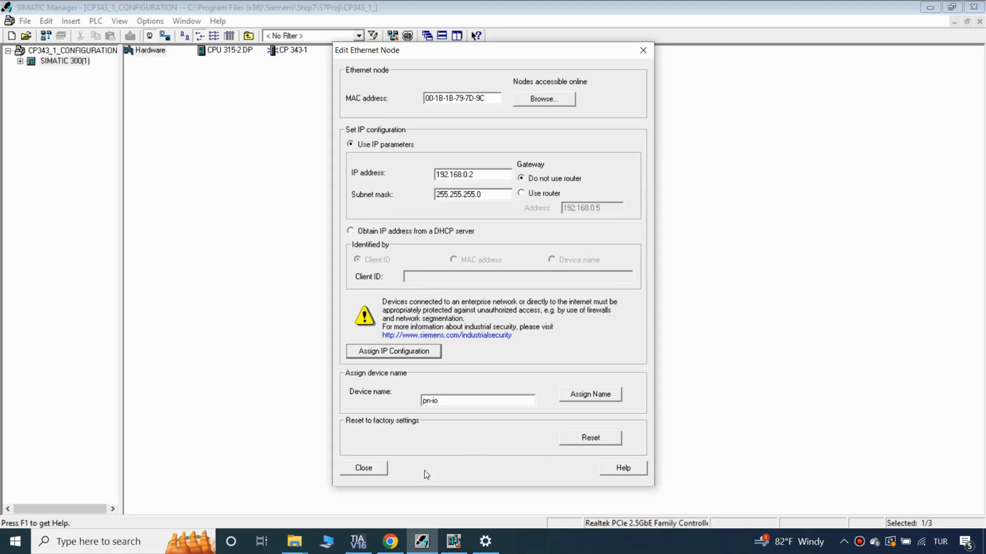
pyautogui.click(371, 470)
pyautogui.click(231, 128)
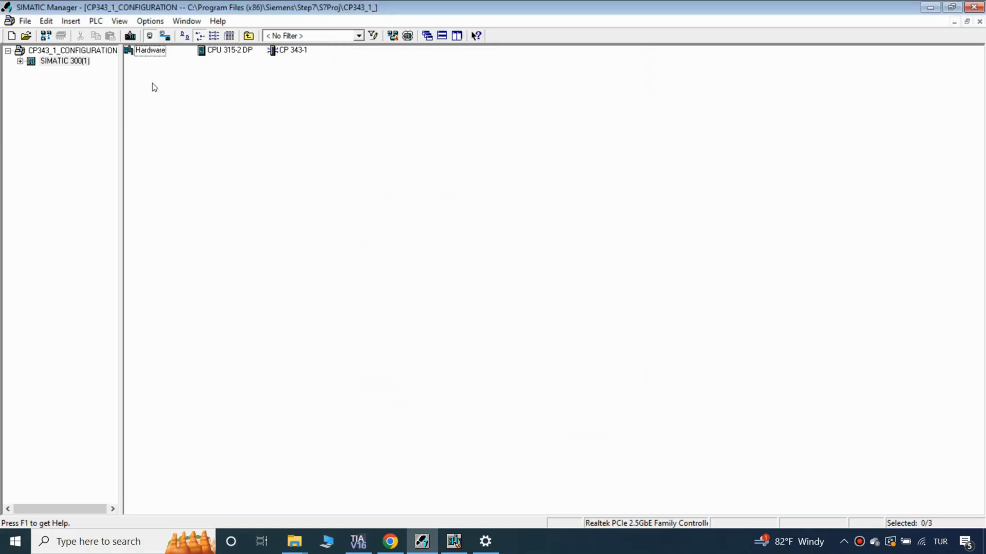
# Start Edit Ethernet Node again and choose the S7-300 CP from the nodes accessible online to check its IP address.
pyautogui.click(96, 21)
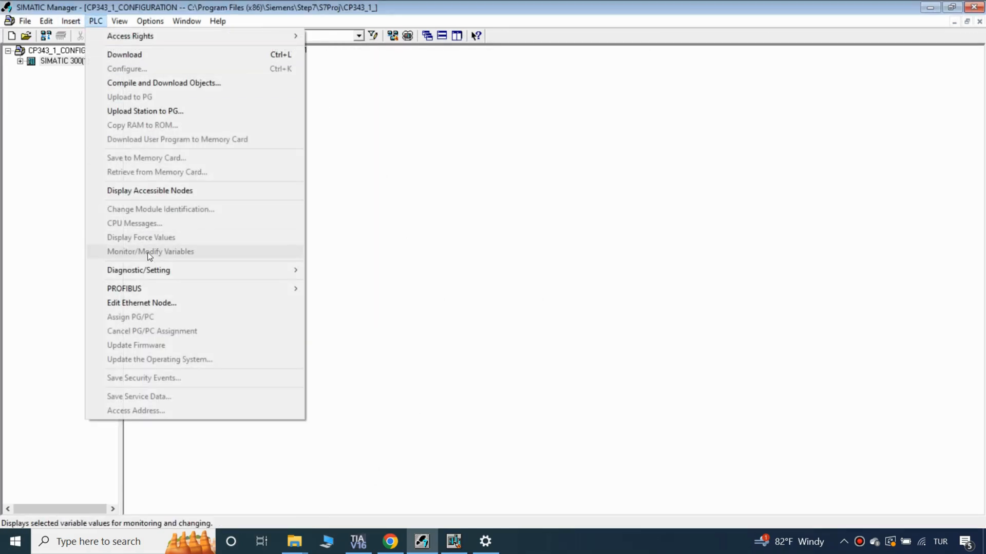
pyautogui.click(147, 304)
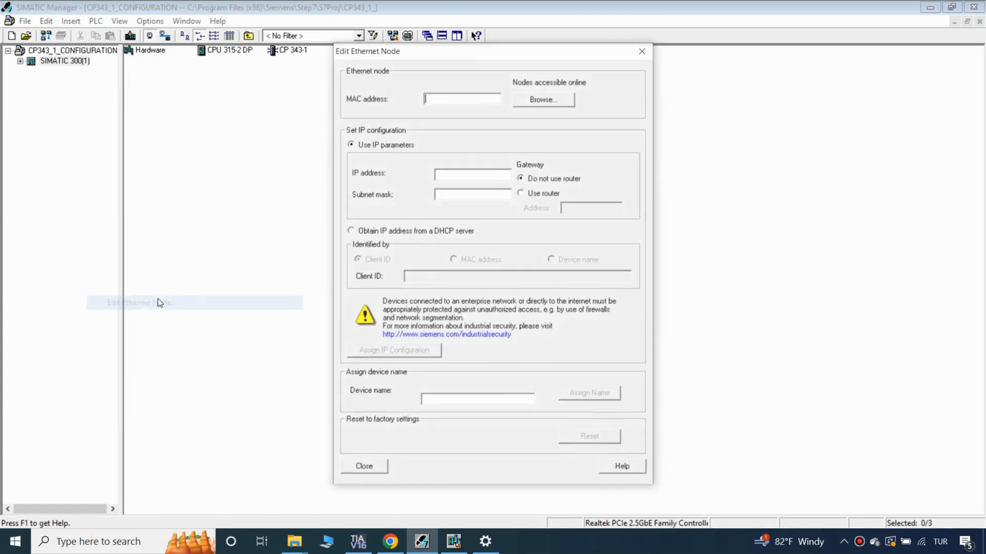
pyautogui.click(544, 100)
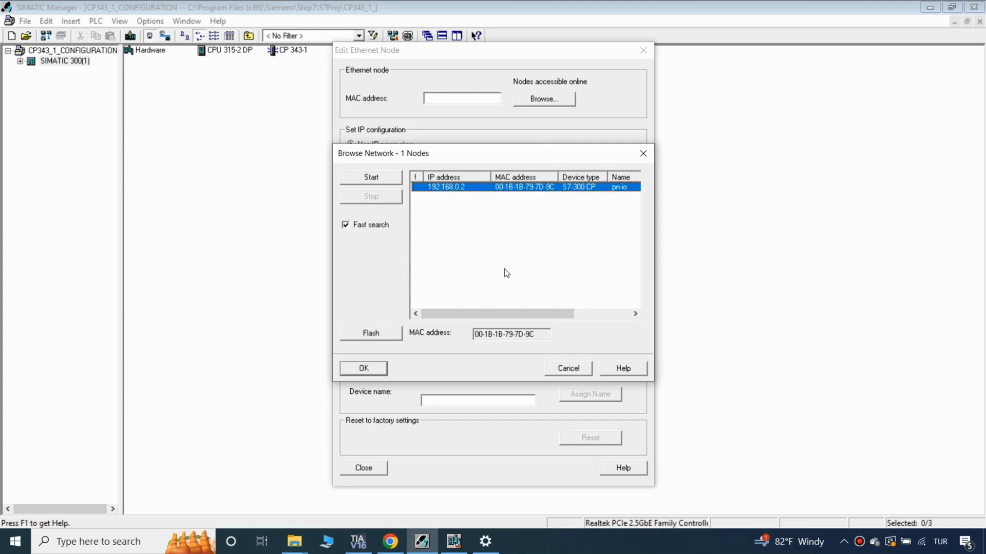
pyautogui.click(378, 370)
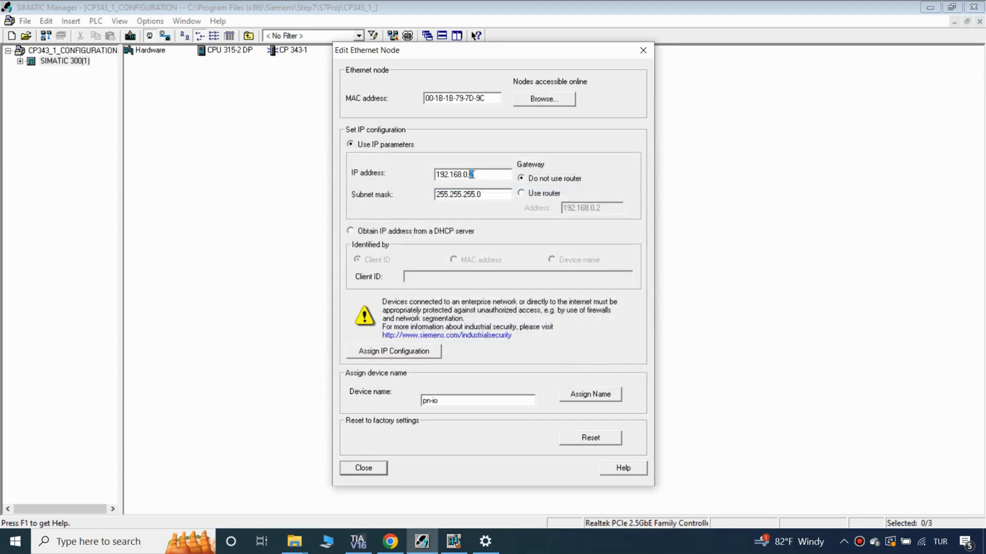
# Switch to HW Config and check the address and network status in the PN-IO interface properties of the CP 343-1.
pyautogui.click(454, 541)
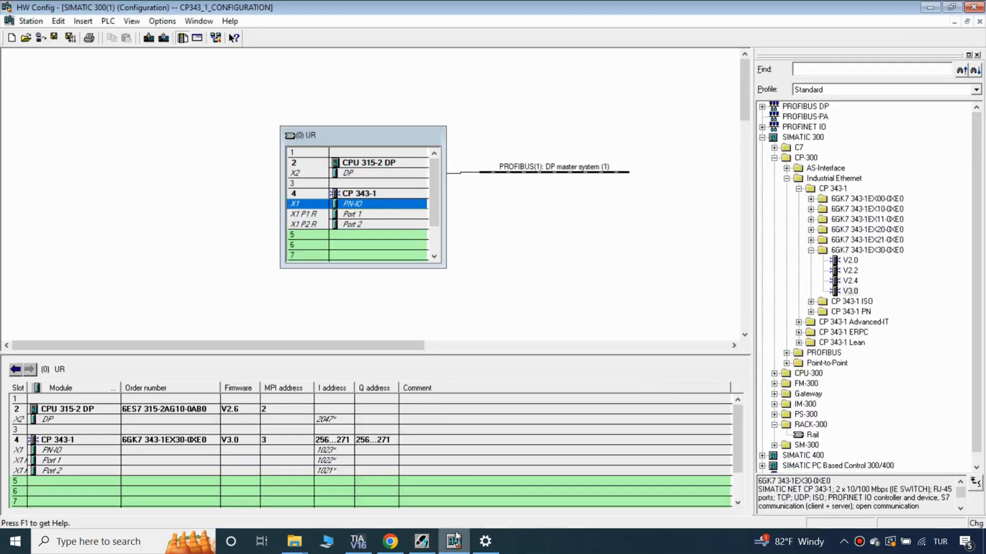
pyautogui.doubleClick(359, 204)
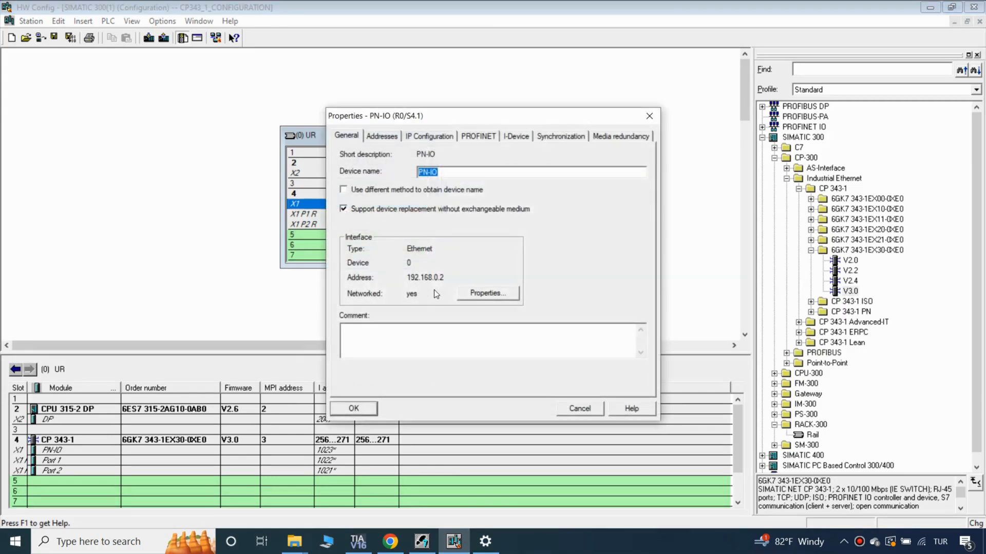
pyautogui.click(372, 409)
# Look at the Windows network status, switch back to SIMATIC Manager and close the Edit Ethernet Node dialog.
pyautogui.click(486, 541)
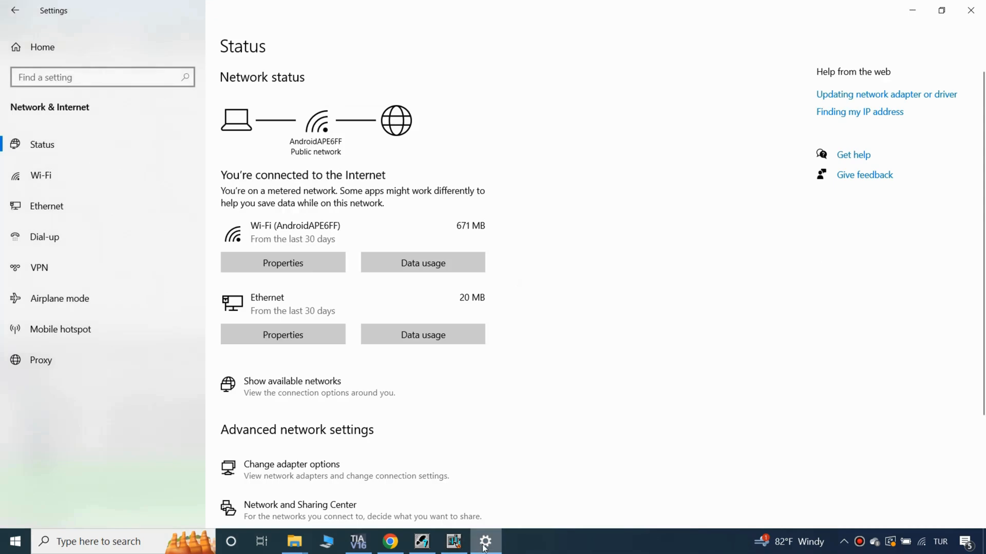
pyautogui.click(462, 547)
pyautogui.click(421, 541)
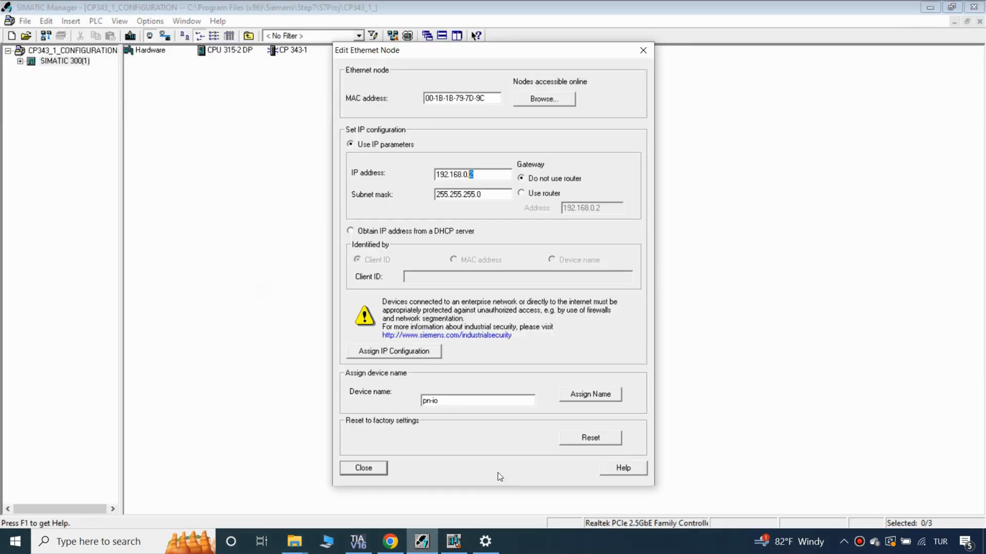
pyautogui.click(366, 470)
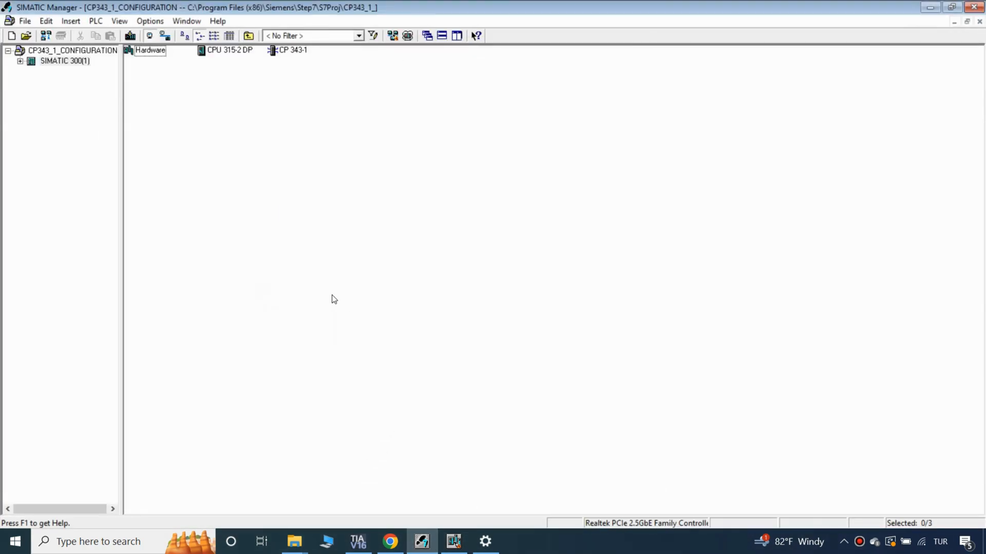
# Open the station's hardware configuration and enable clock memory with memory byte 0 in the CPU 315-2 DP properties.
pyautogui.click(454, 541)
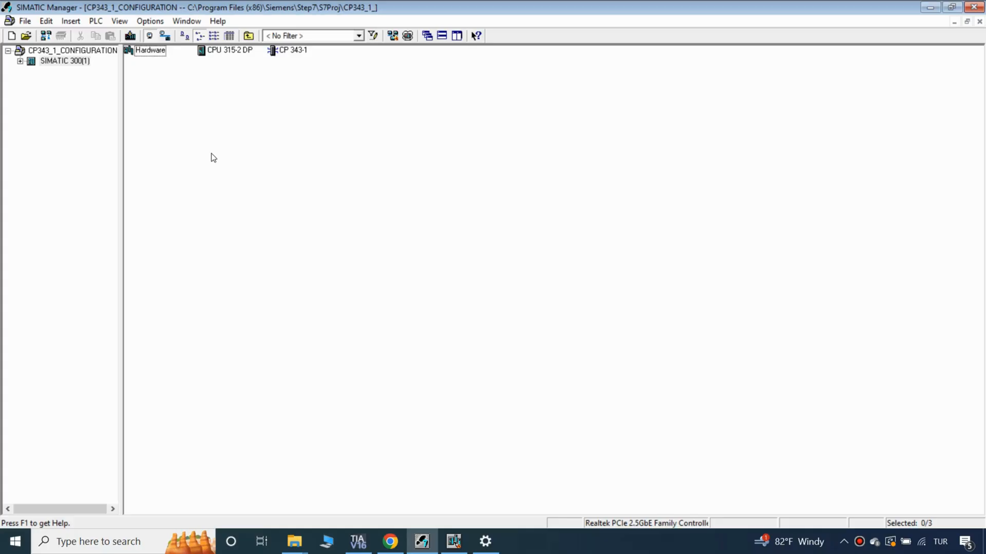
pyautogui.doubleClick(148, 51)
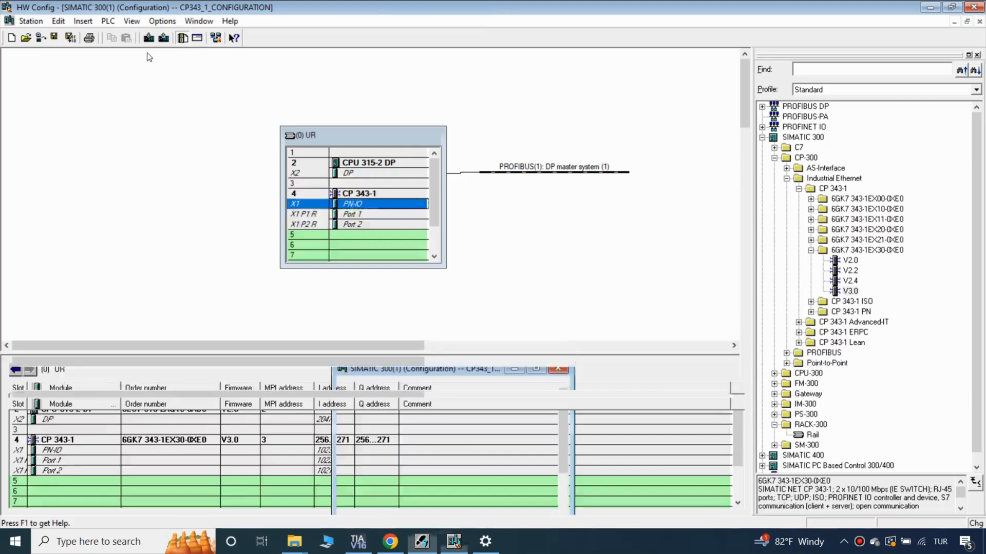
pyautogui.click(353, 163)
pyautogui.doubleClick(353, 163)
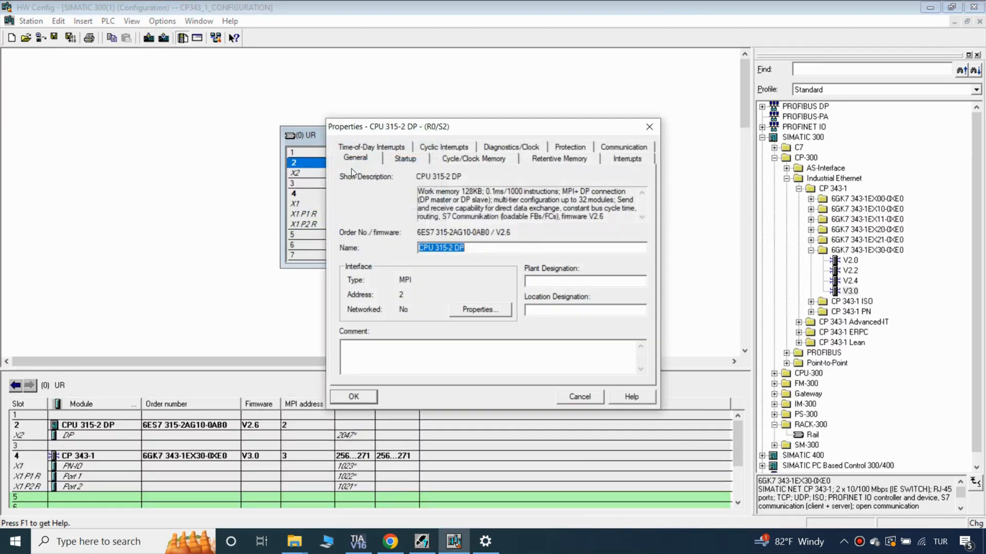
pyautogui.click(458, 160)
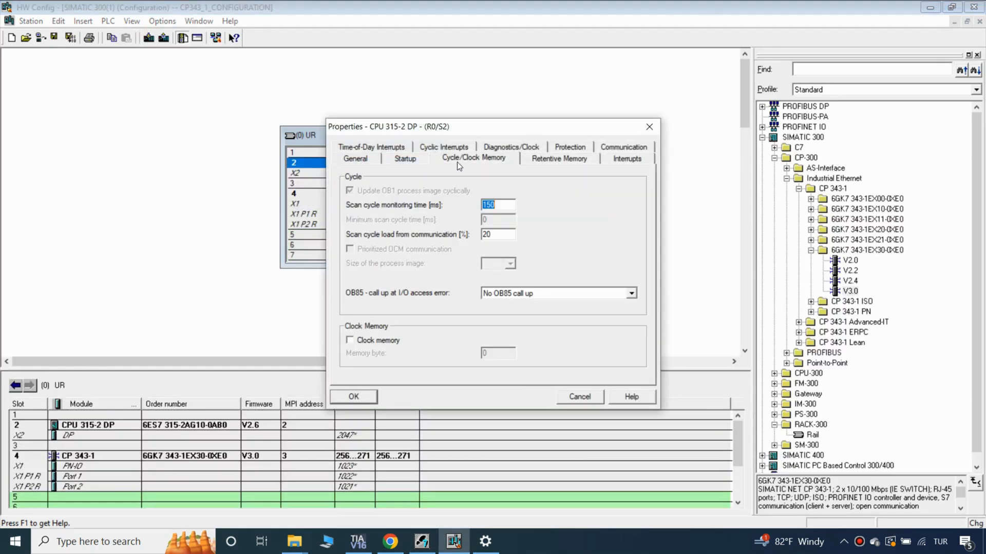
pyautogui.click(348, 340)
pyautogui.press('Tab')
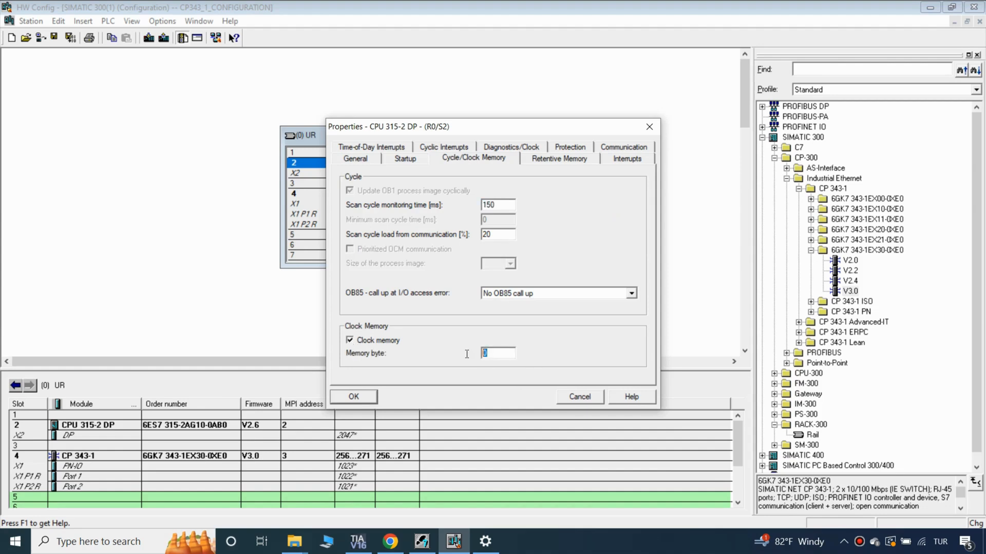
pyautogui.click(353, 397)
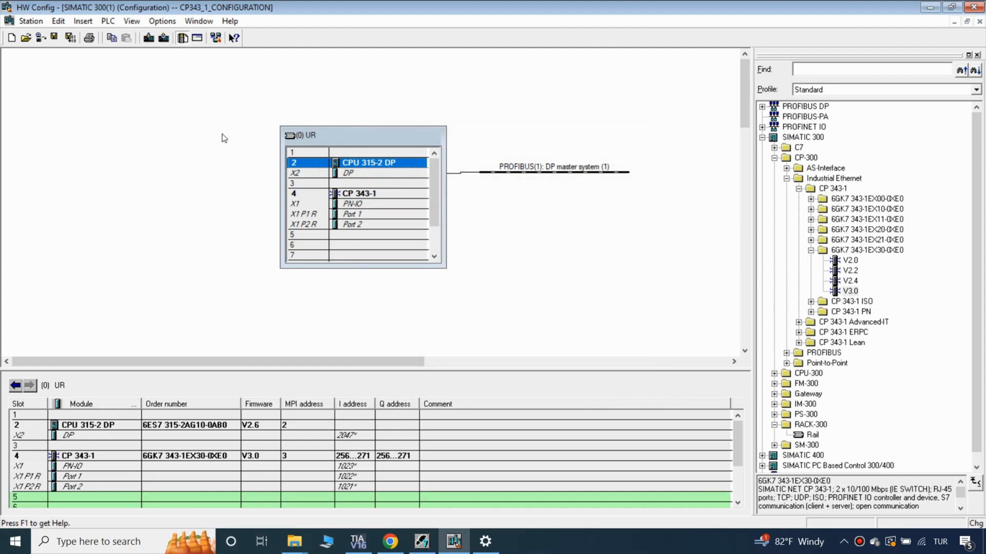
# Open the HW Config help contents and search the help for "CLOCK".
pyautogui.click(230, 21)
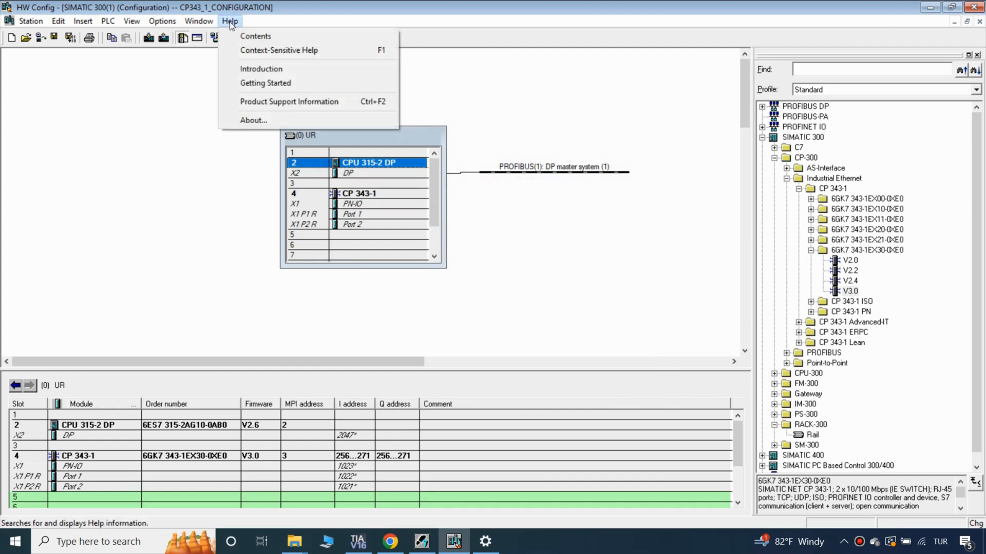
pyautogui.click(247, 37)
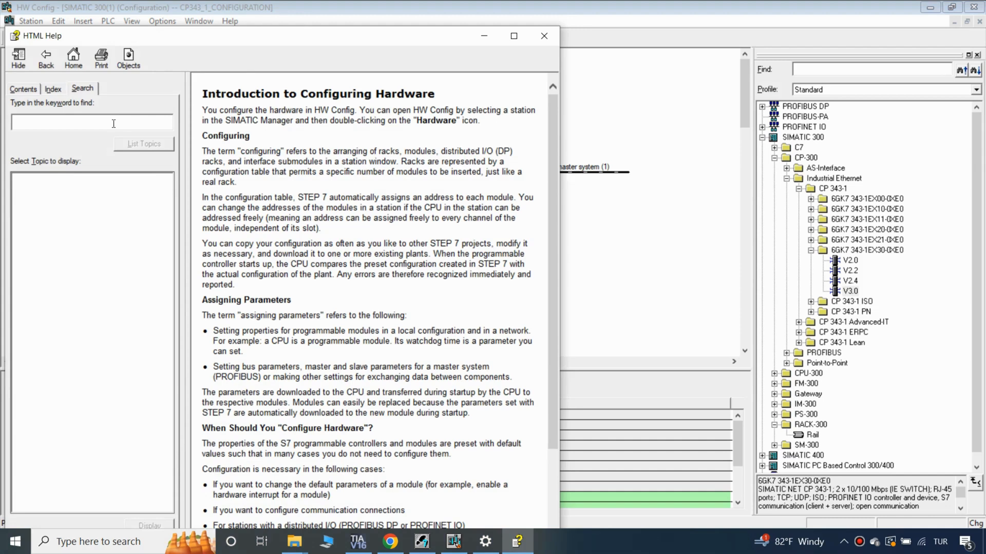
pyautogui.click(113, 123)
pyautogui.write('CLOCK')
pyautogui.press('Return')
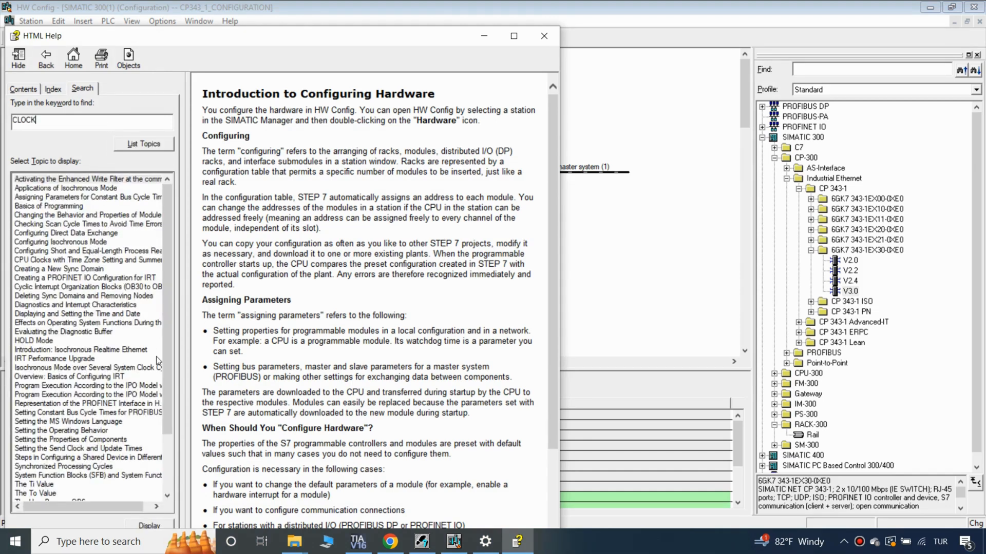
# Display the help topic "Using Clock Memory and Timers" and examine bit 5 in the clock memory frequency table.
pyautogui.moveTo(165, 302); pyautogui.dragTo(165, 359)
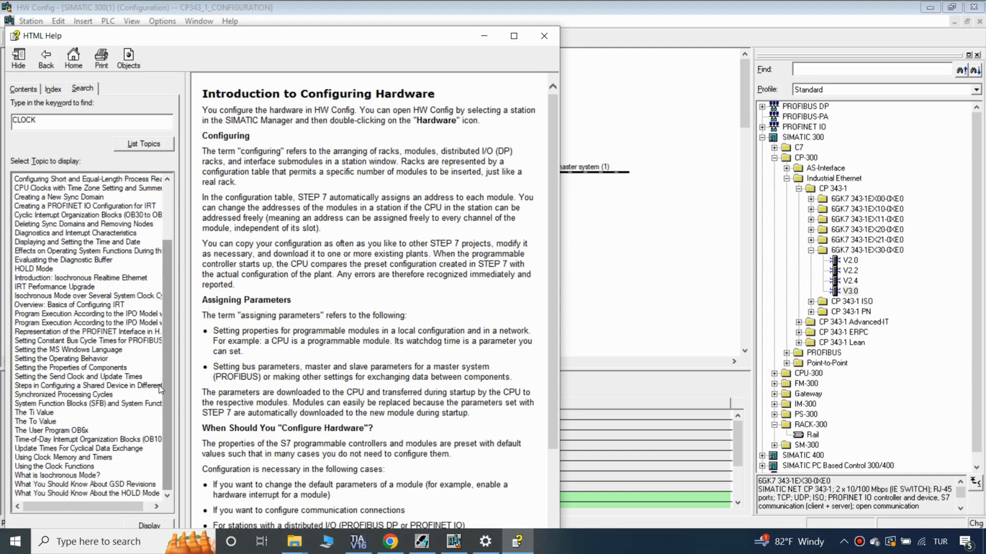
pyautogui.click(89, 459)
pyautogui.doubleClick(89, 458)
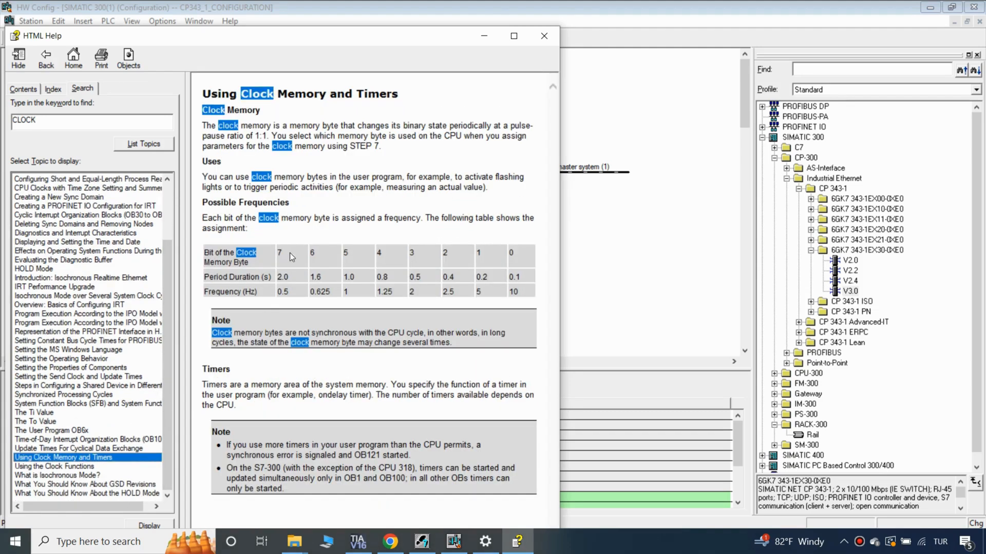
pyautogui.click(347, 252)
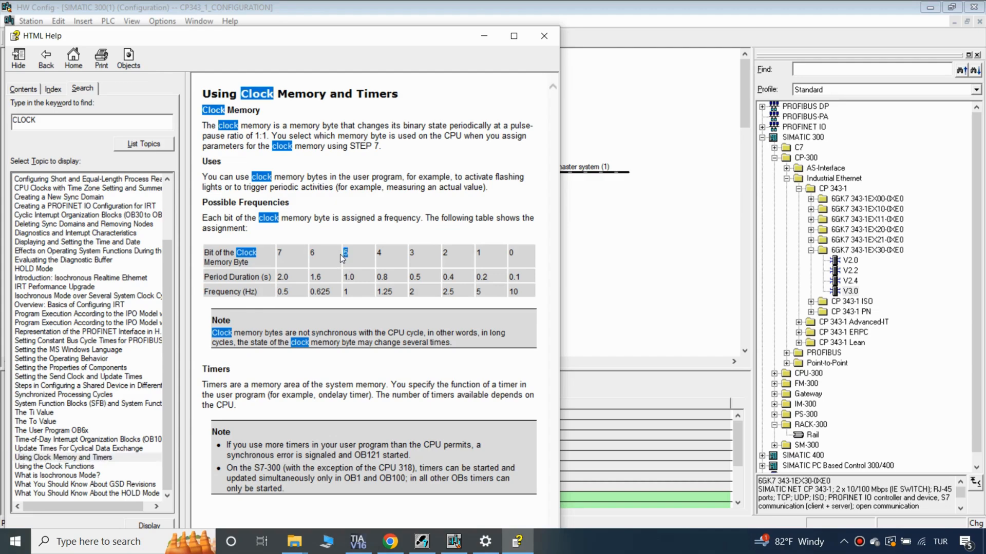
# Switch to SIMATIC Manager and open block OB1 from the CPU 315-2 DP's S7 program, accepting its properties.
pyautogui.click(428, 546)
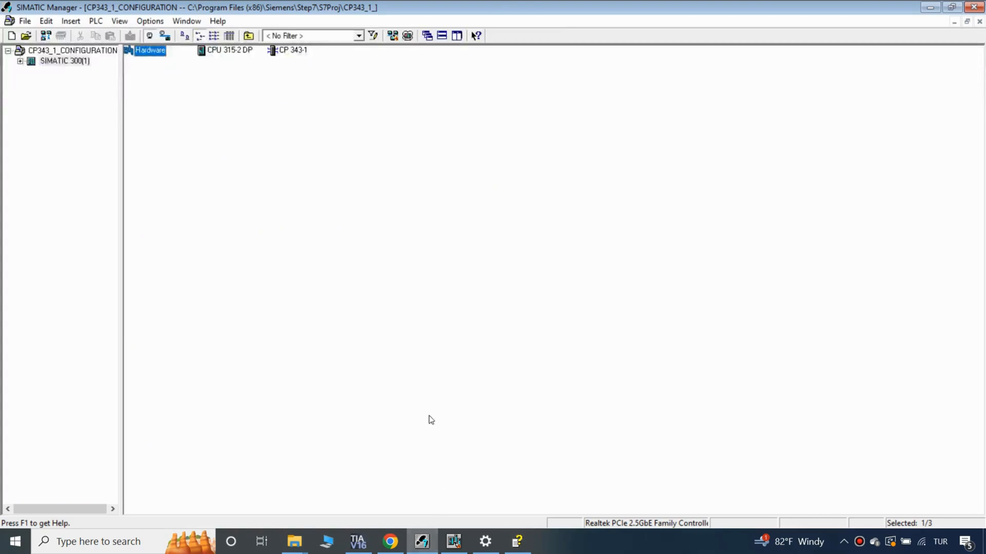
pyautogui.doubleClick(215, 54)
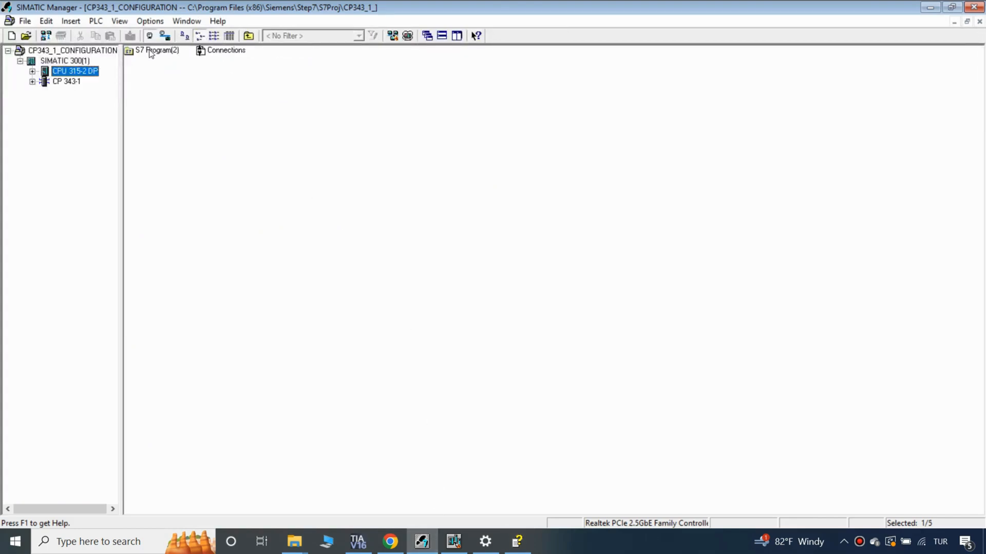
pyautogui.doubleClick(149, 50)
pyautogui.doubleClick(218, 50)
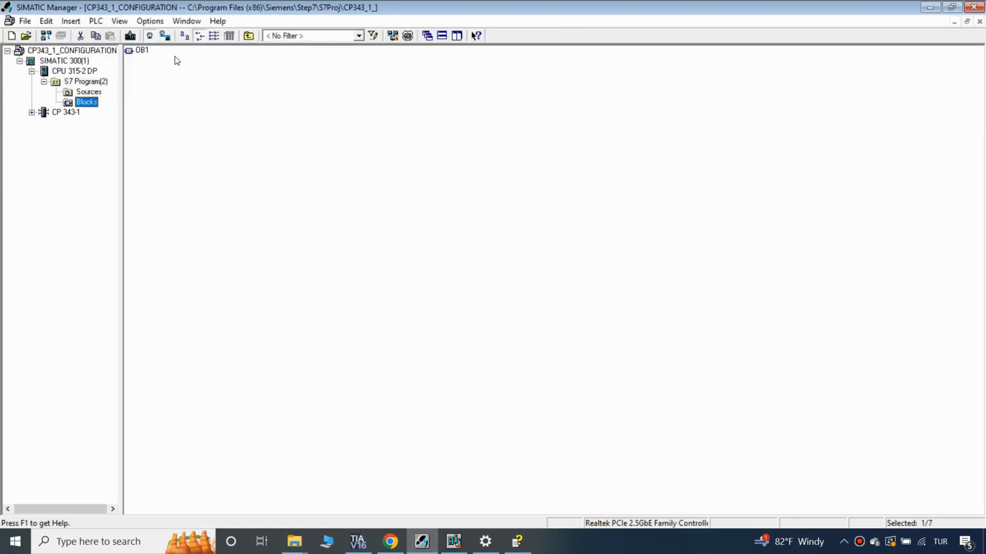
pyautogui.doubleClick(140, 52)
pyautogui.click(381, 378)
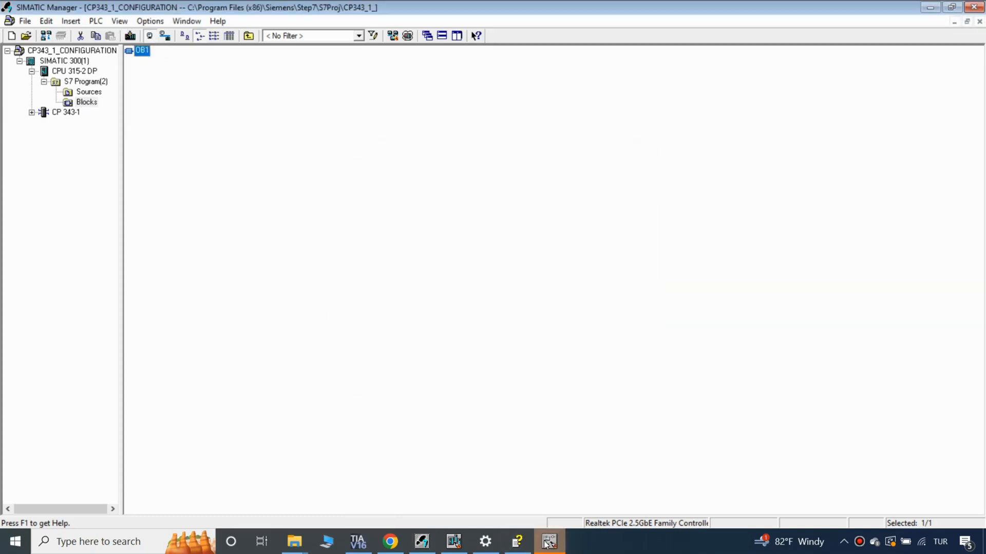
# Set OB1 to the LAD representation and insert a normally open contact and an output coil in Network 1.
pyautogui.click(151, 21)
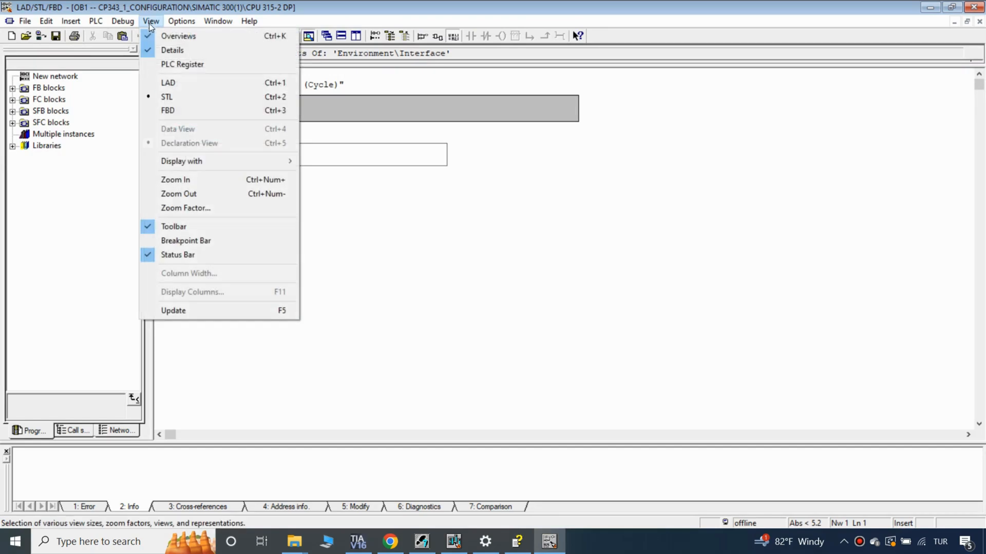
pyautogui.click(169, 81)
pyautogui.click(189, 175)
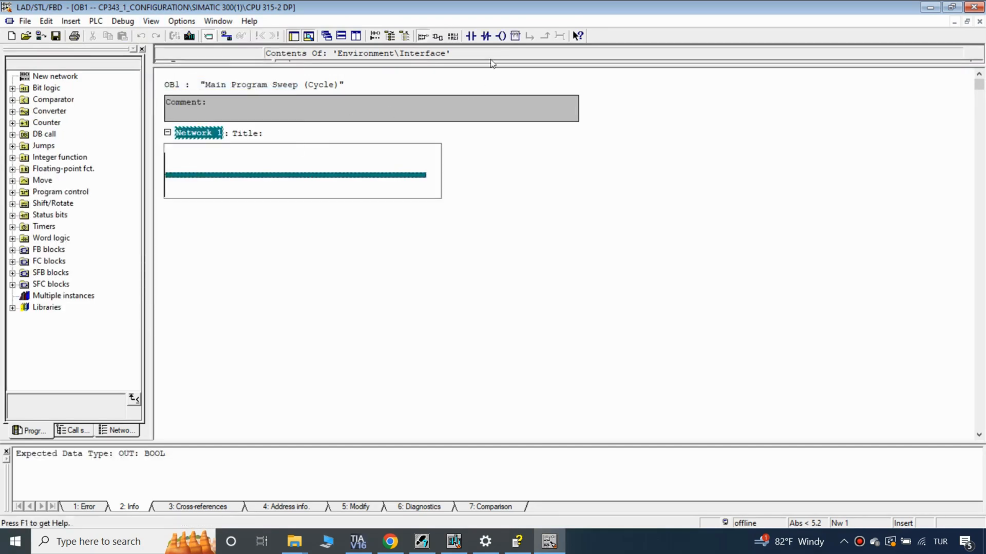
pyautogui.click(472, 36)
pyautogui.click(500, 36)
# Assign address M0.5 to the normally open contact in Network 1.
pyautogui.click(206, 165)
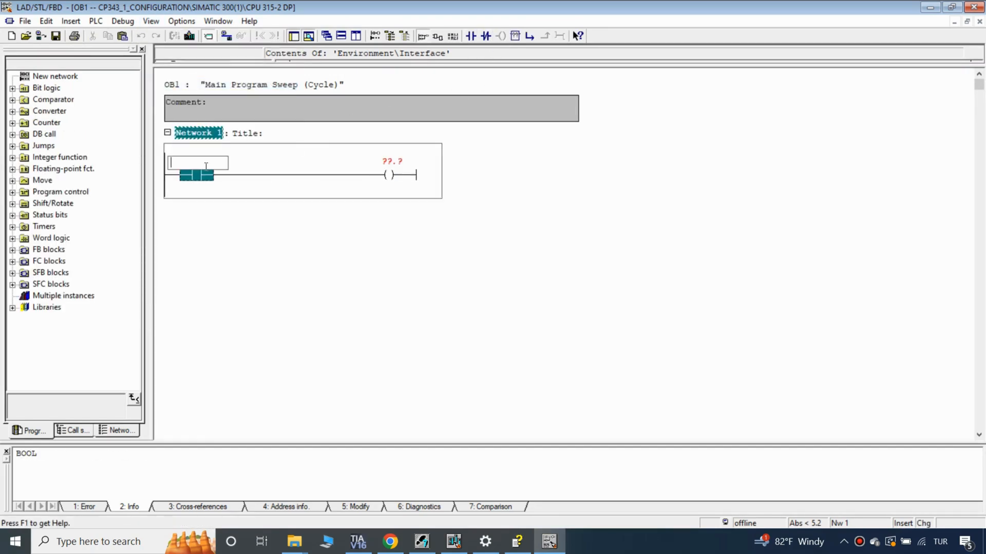
pyautogui.write('M')
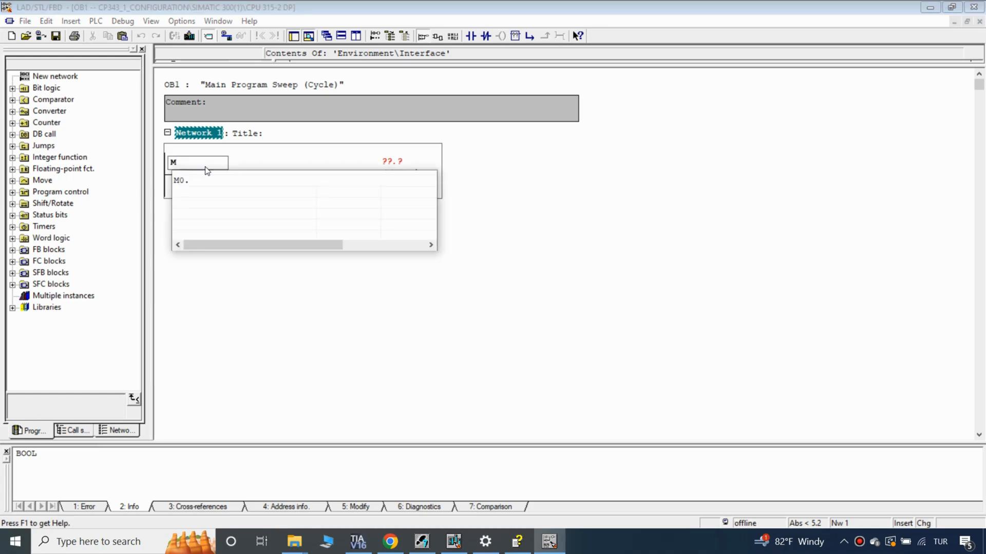
pyautogui.press('Return')
pyautogui.press('Return')
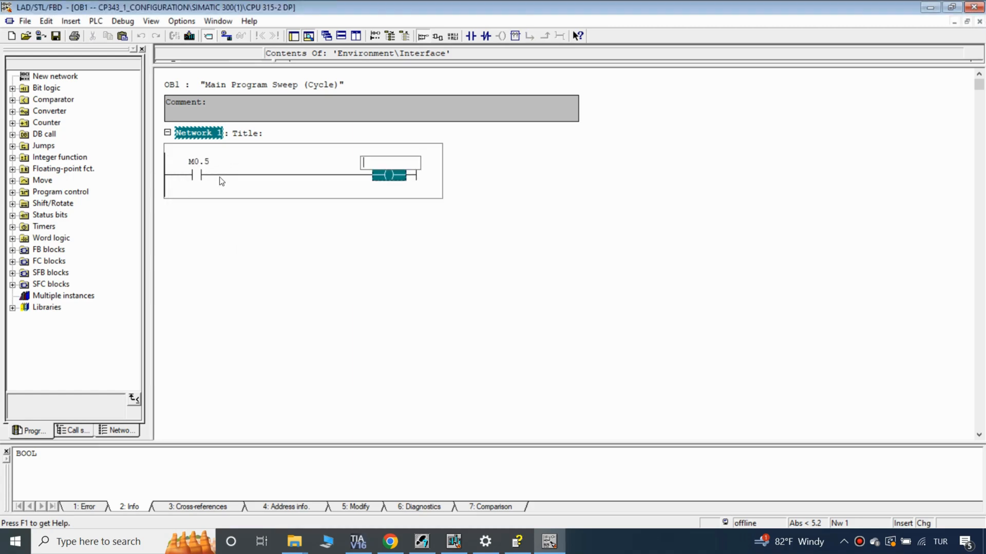
# Compare the contact's bit number with the clock memory help table, check bit 5's period duration, and return to the LAD editor.
pyautogui.click(217, 163)
pyautogui.moveTo(200, 163); pyautogui.dragTo(187, 163)
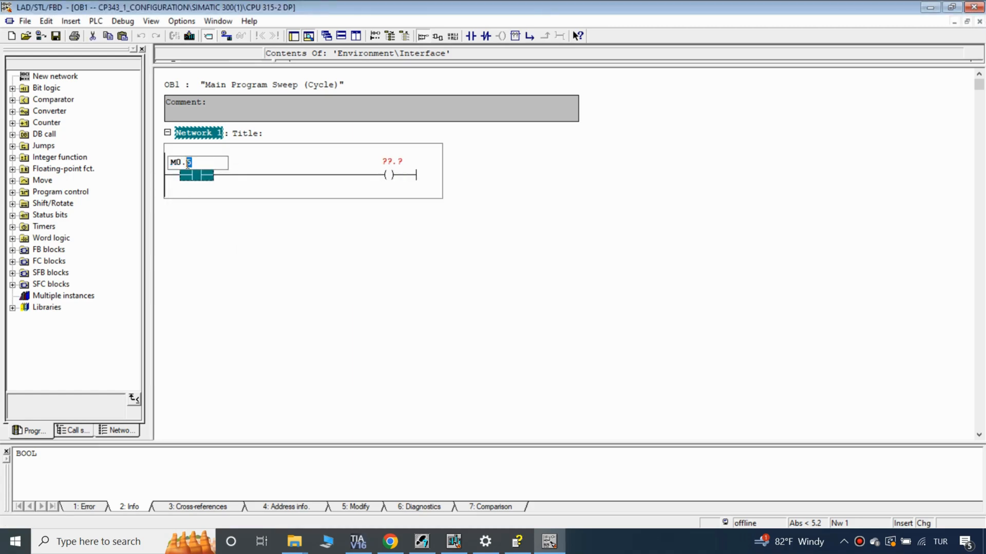
pyautogui.click(517, 541)
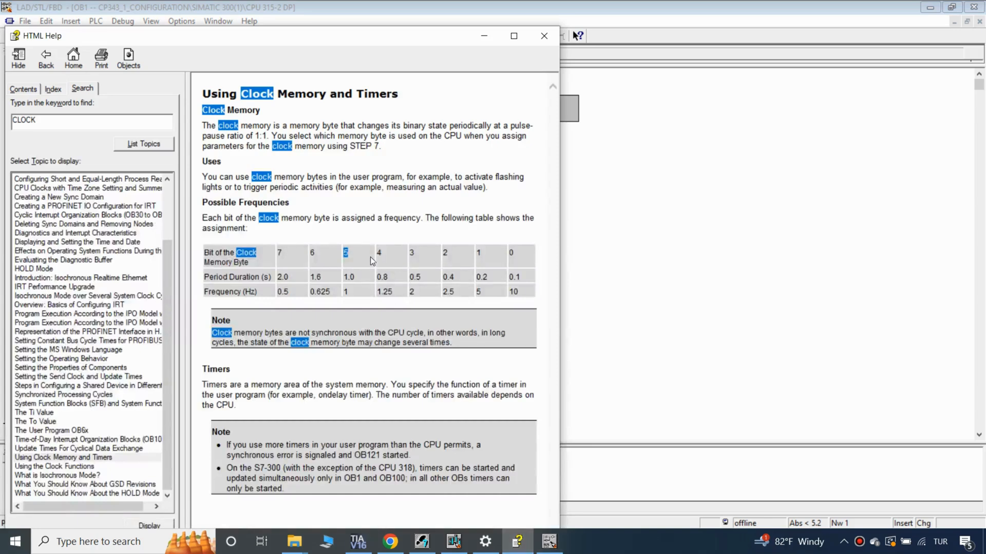
pyautogui.doubleClick(345, 252)
pyautogui.moveTo(346, 276); pyautogui.dragTo(344, 276)
pyautogui.moveTo(270, 279); pyautogui.dragTo(204, 273)
pyautogui.click(549, 542)
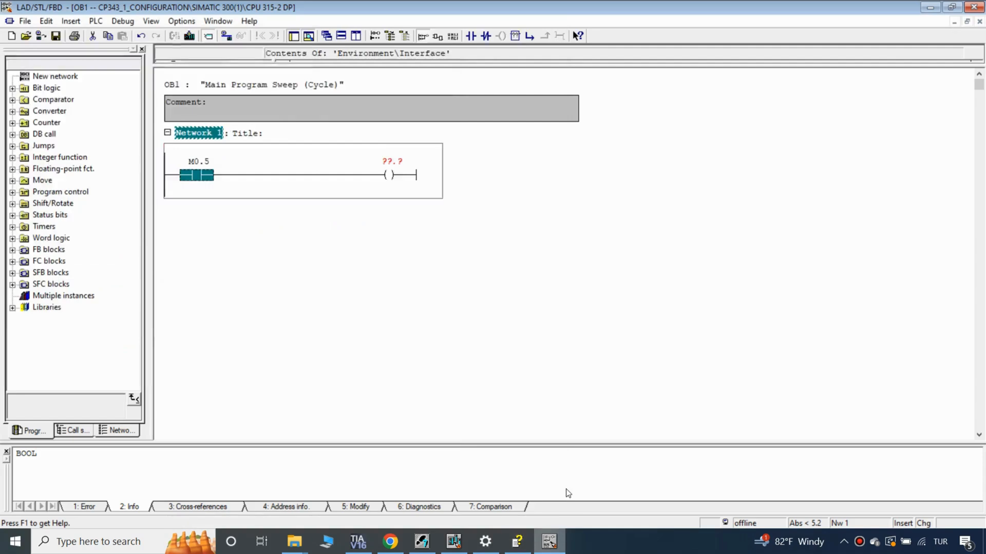
# Assign address M1.0 to the output coil in Network 1.
pyautogui.click(394, 163)
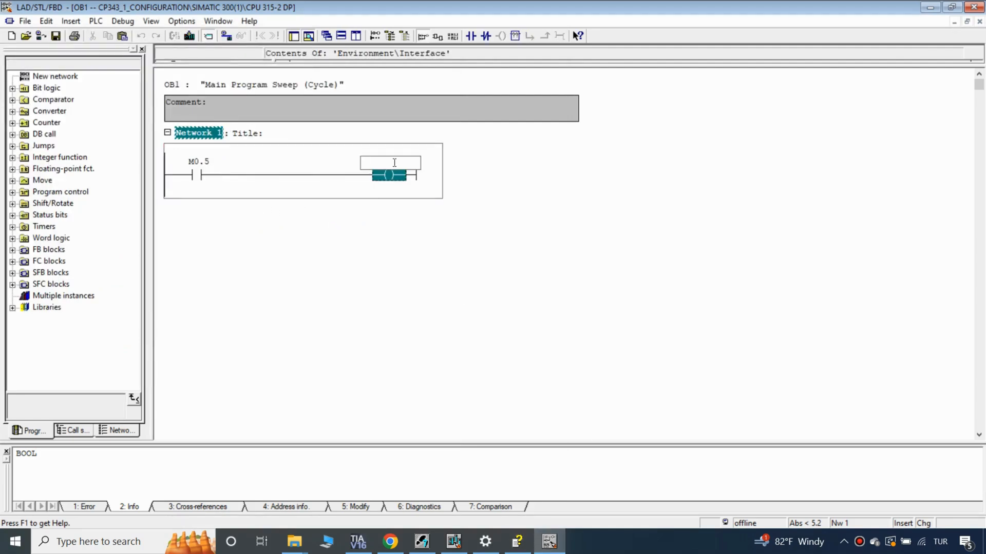
pyautogui.write('M1.0')
pyautogui.press('Return')
# Define the symbol CLOCK with the comment PULSE_1_S for the M0.5 contact in Network 1.
pyautogui.rightClick(210, 174)
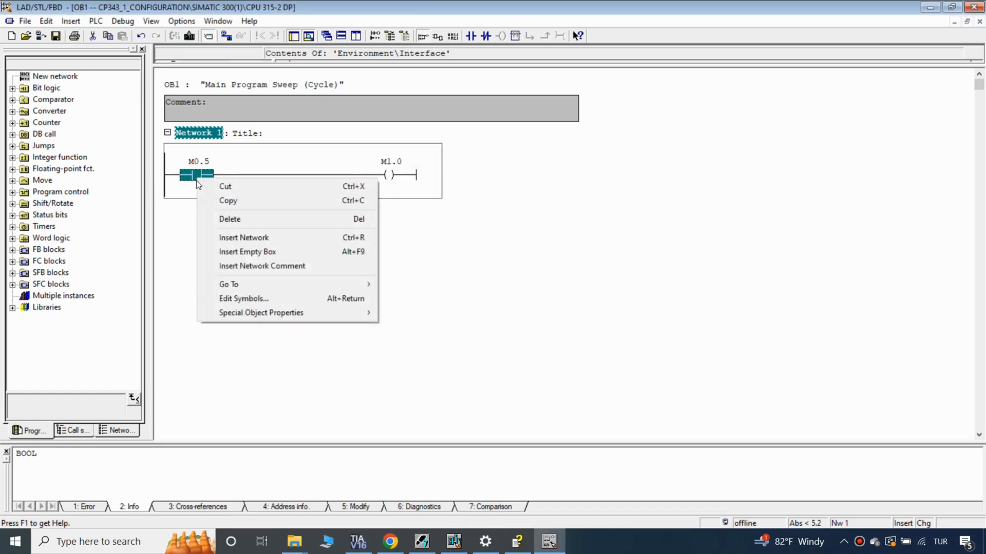
pyautogui.click(247, 294)
pyautogui.click(428, 235)
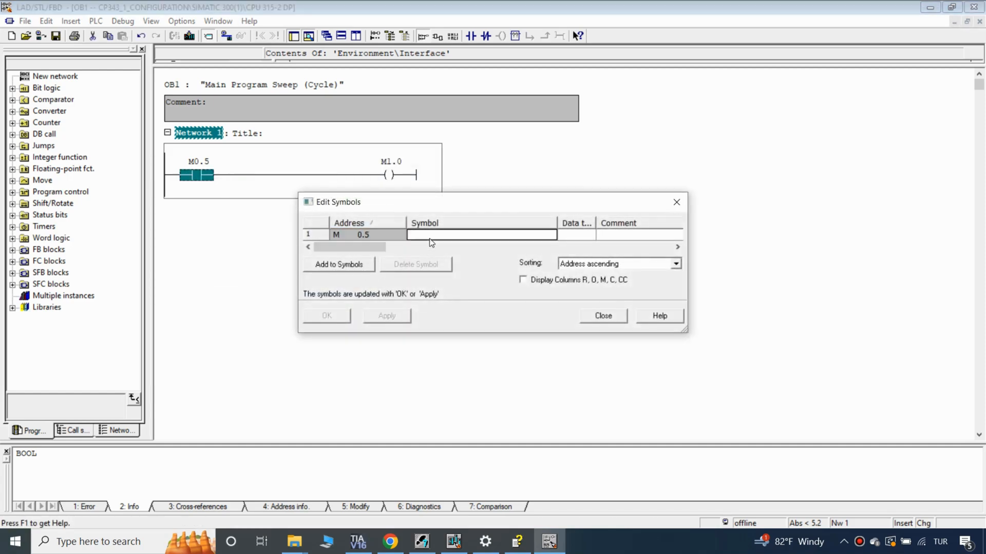
pyautogui.write('CLOC')
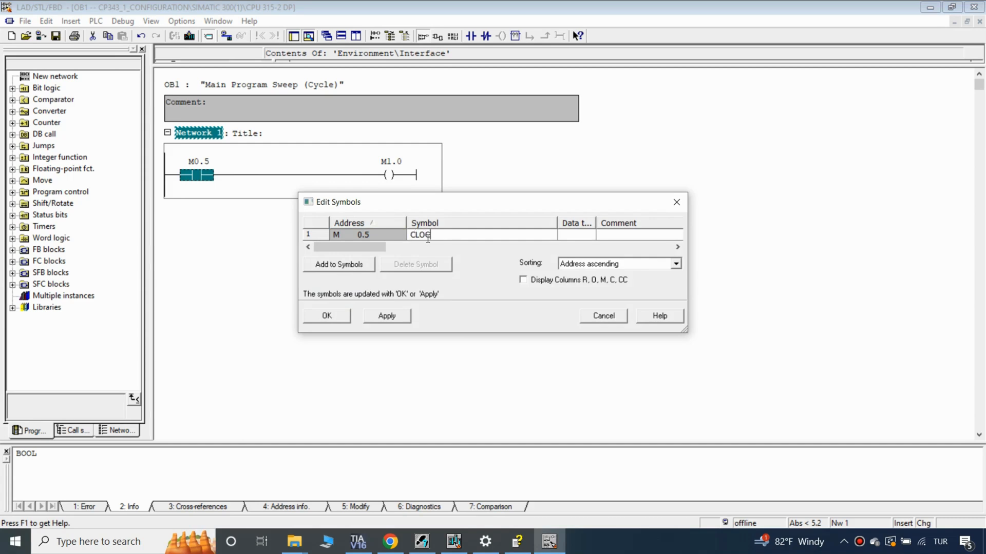
pyautogui.write('K')
pyautogui.press('Return')
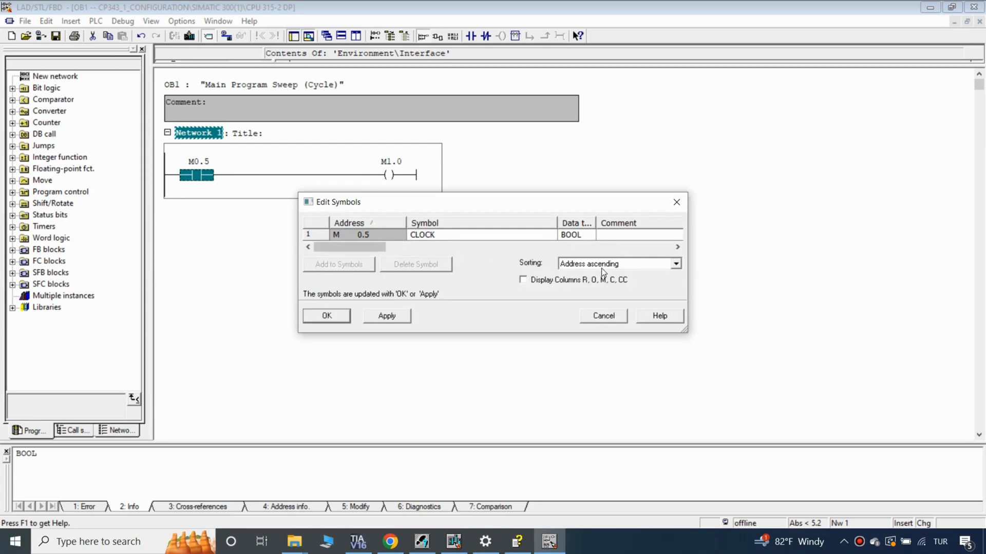
pyautogui.press('Tab')
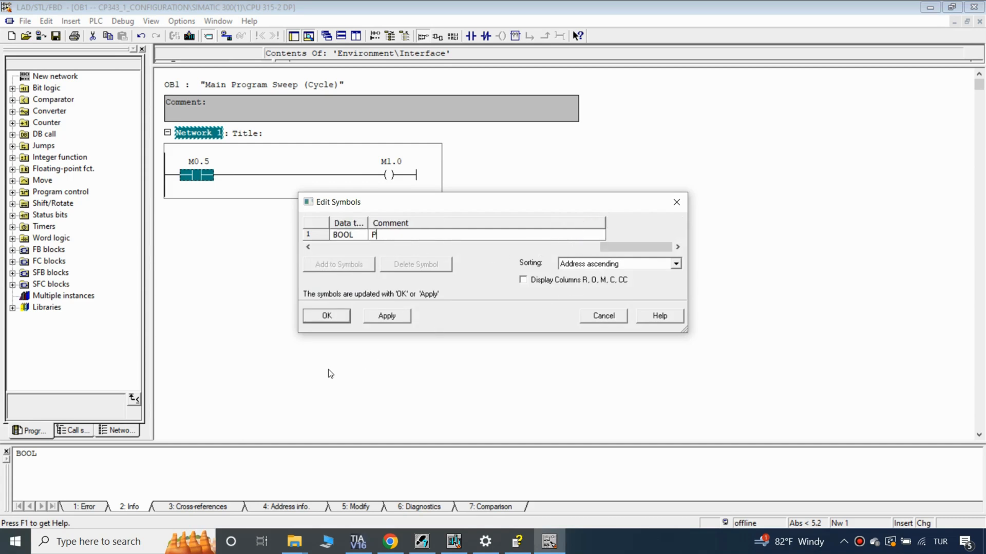
pyautogui.write('PULSE_1_S')
pyautogui.click(312, 316)
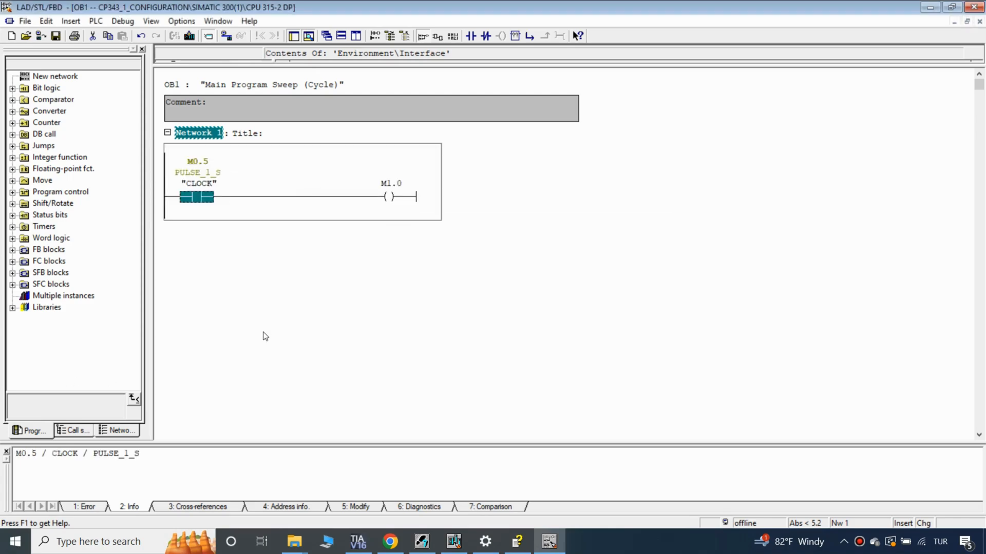
# Edit the symbols of the M1.0 coil and name its symbol OUTPUT_SIGNAL.
pyautogui.rightClick(393, 199)
pyautogui.click(445, 319)
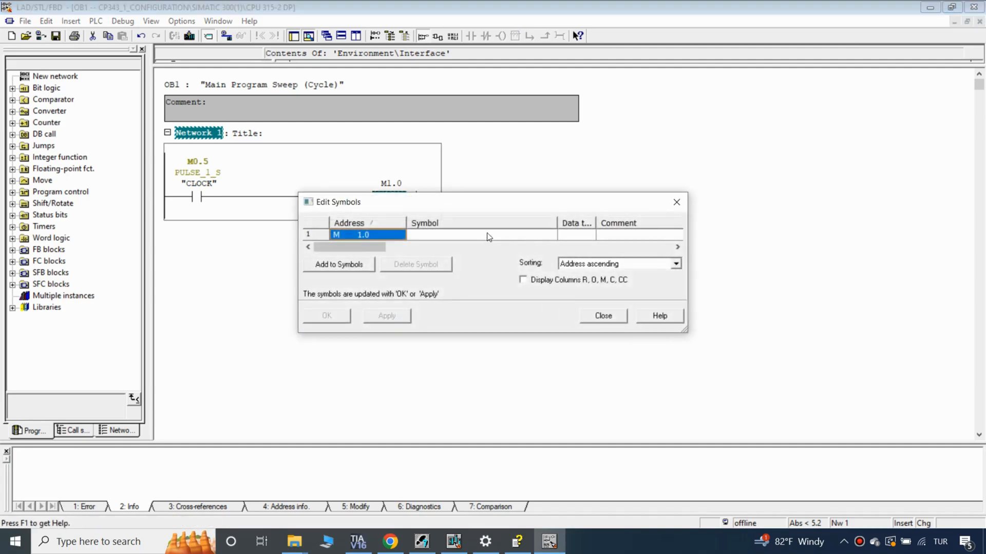
pyautogui.write('OUTPUT_SIGNAL')
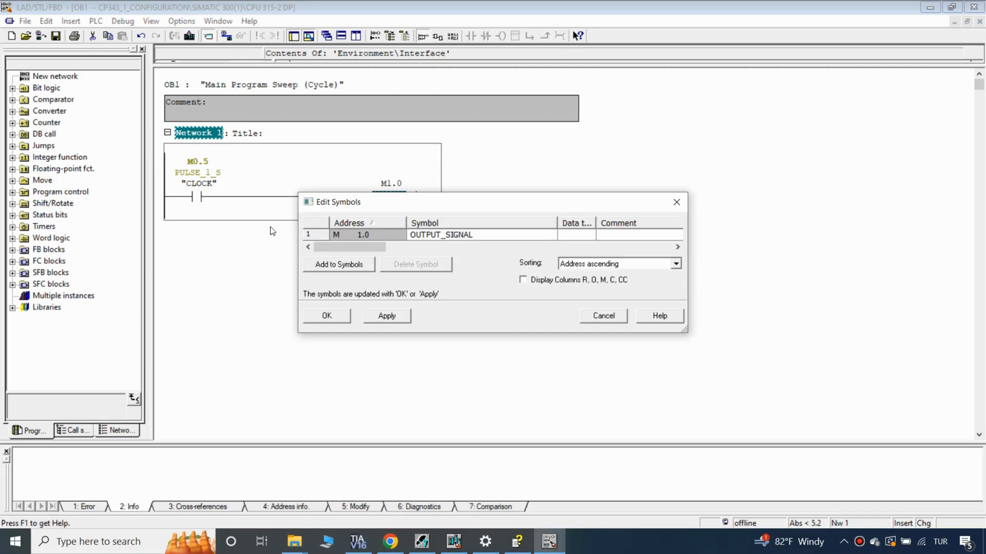
pyautogui.press('Return')
# Give the M1.0 symbol the comment OUTPUT_SIGNAL_INF, accept the symbol edit, and save OB1.
pyautogui.click(469, 246)
pyautogui.click(486, 237)
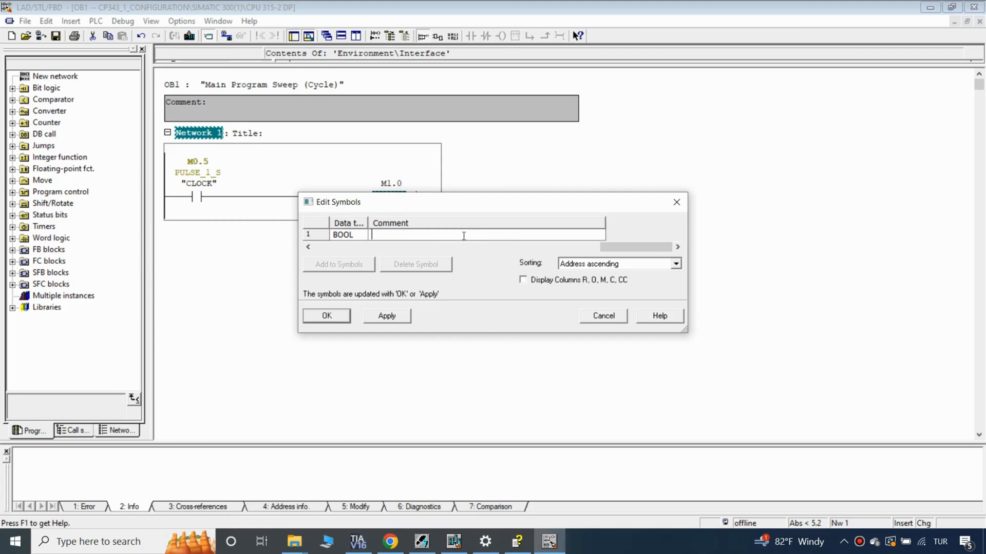
pyautogui.click(314, 247)
pyautogui.click(484, 237)
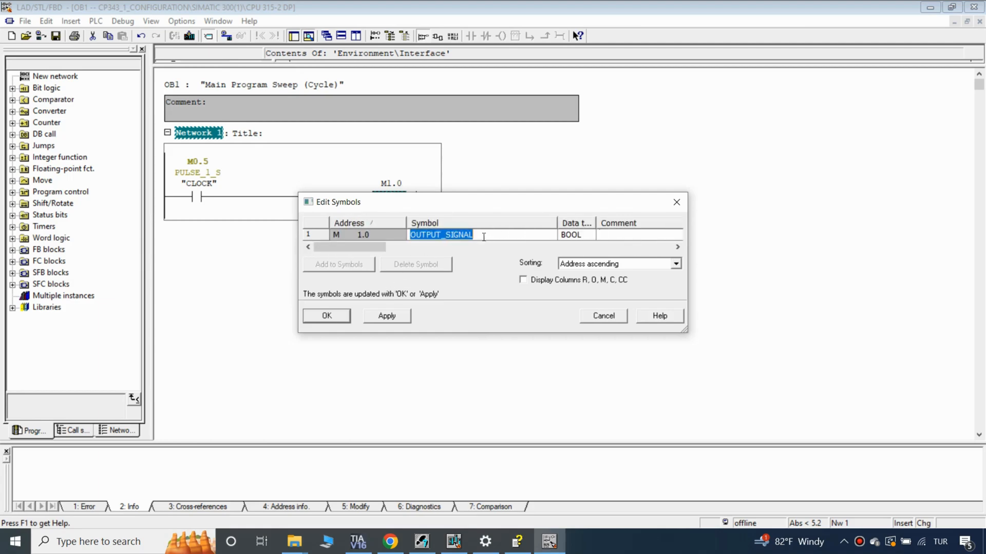
pyautogui.hotkey('ctrl', 'c')
pyautogui.click(622, 235)
pyautogui.hotkey('ctrl', 'v')
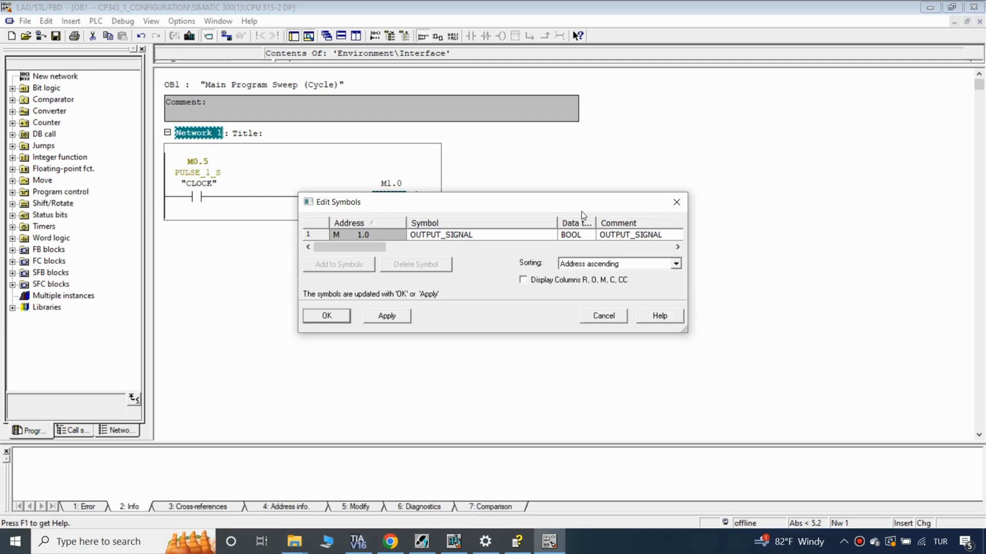
pyautogui.write('_')
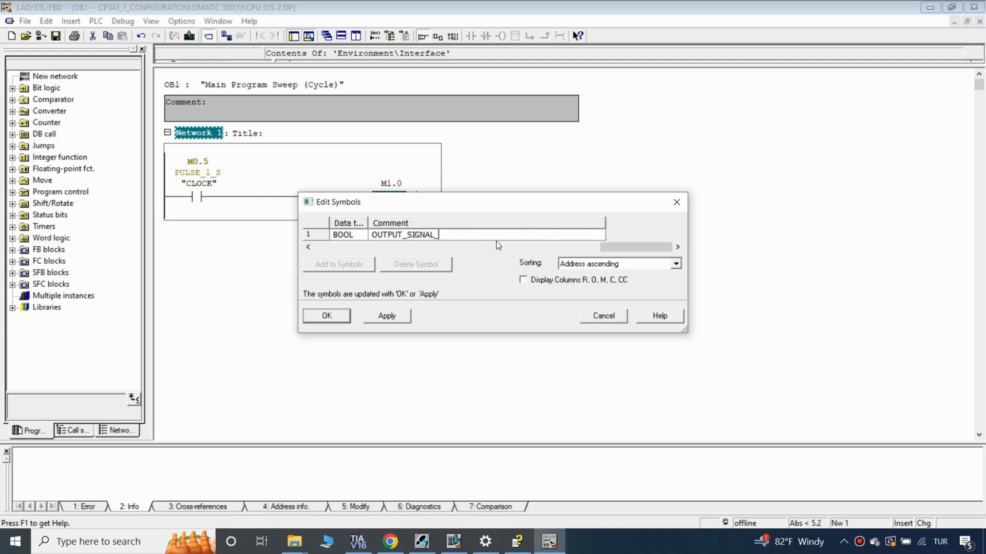
pyautogui.write('INF')
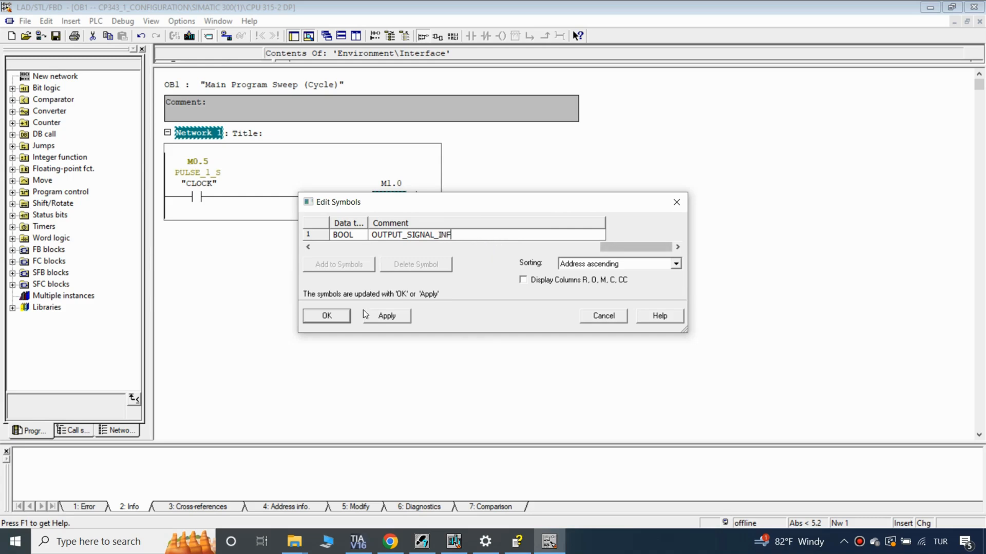
pyautogui.click(344, 317)
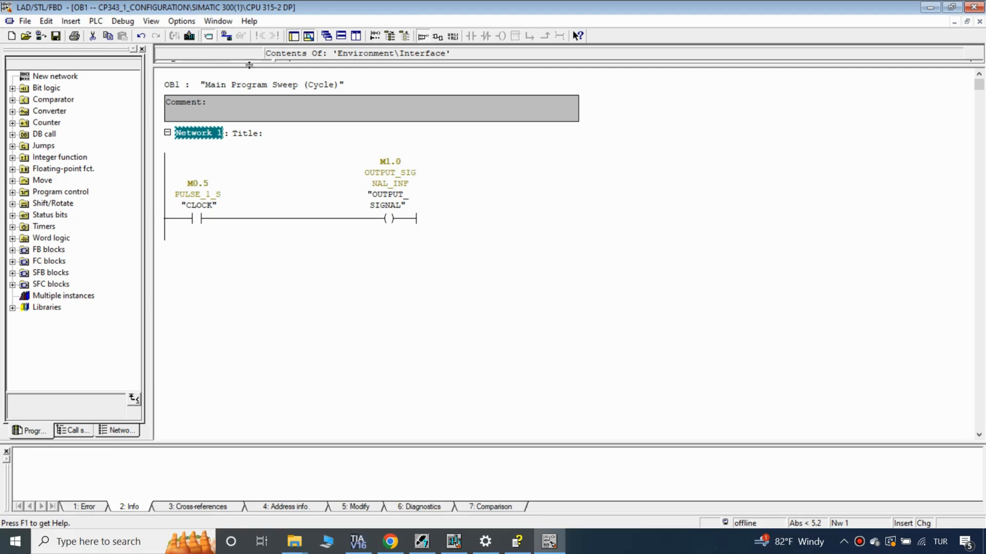
pyautogui.click(57, 35)
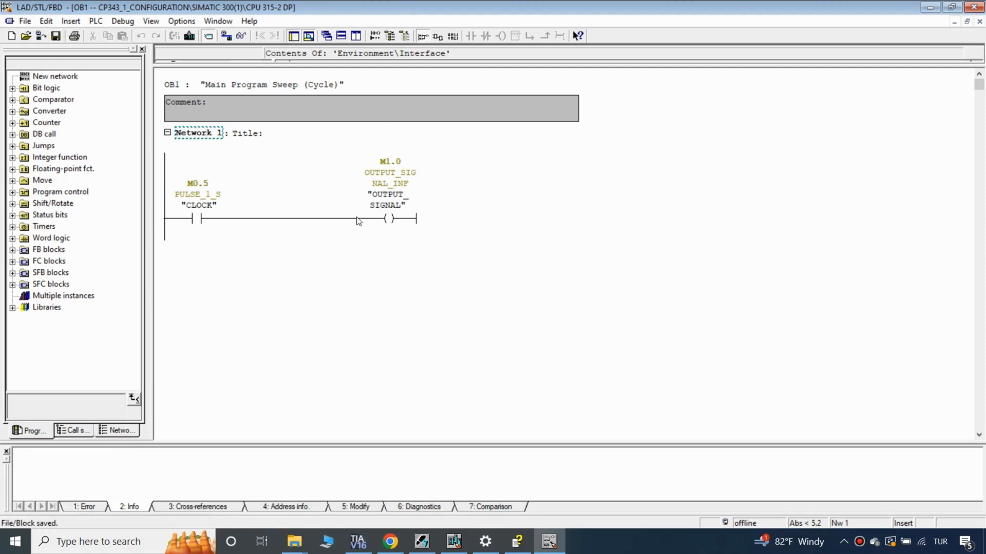
pyautogui.moveTo(333, 444); pyautogui.dragTo(389, 362)
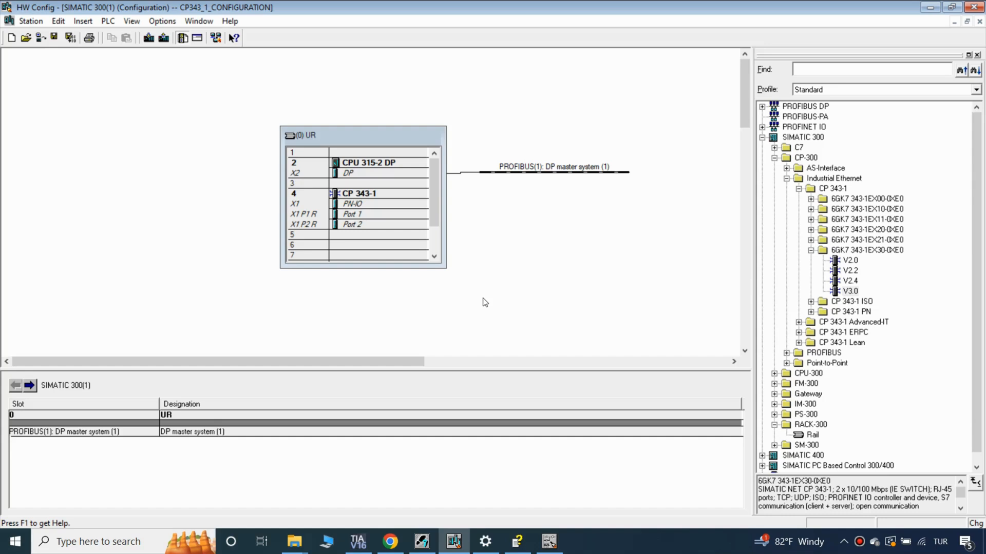
# Save and compile the hardware configuration and download it to CPU 315-2 DP over the CP 343-1 connection, restarting the CPU.
pyautogui.click(70, 38)
pyautogui.click(148, 39)
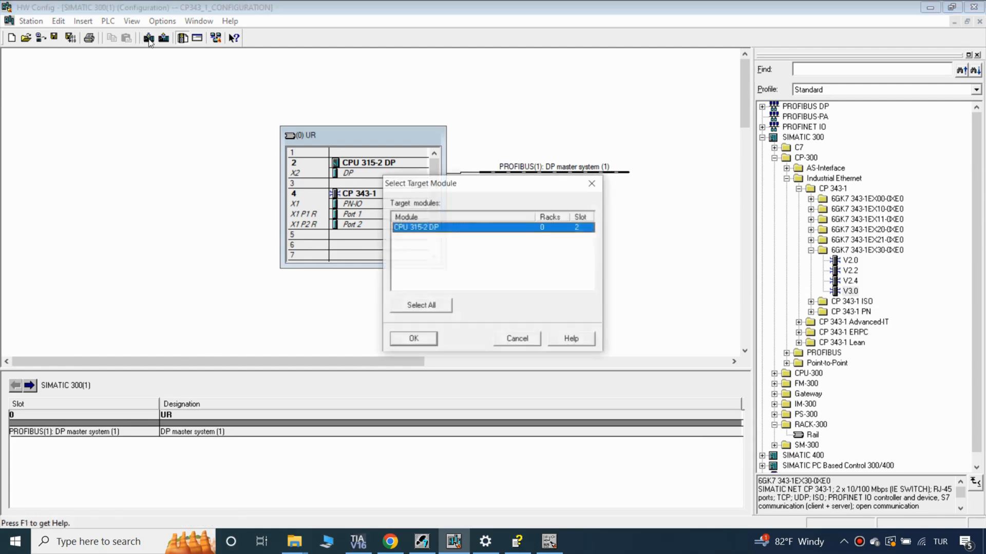
pyautogui.click(408, 337)
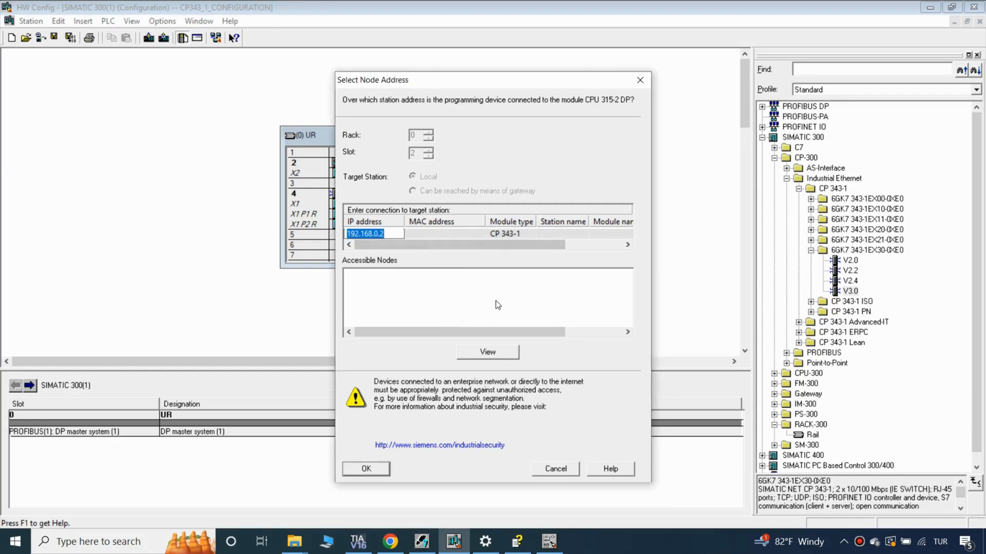
pyautogui.click(366, 469)
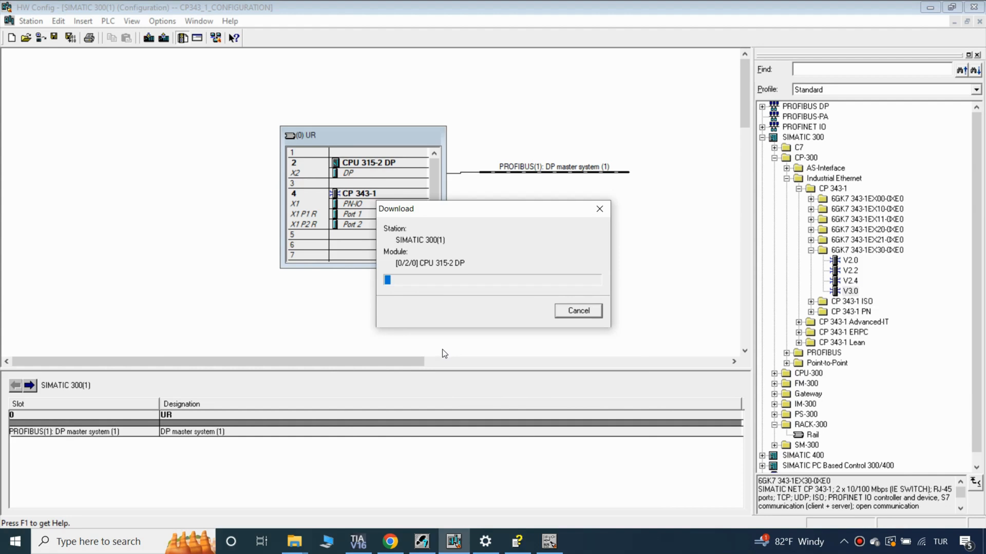
pyautogui.click(409, 332)
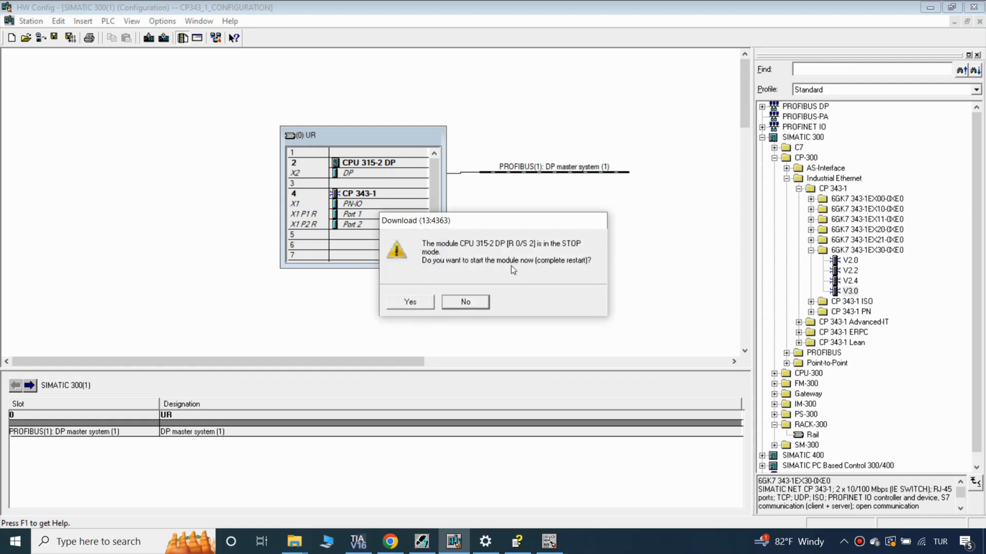
pyautogui.click(410, 302)
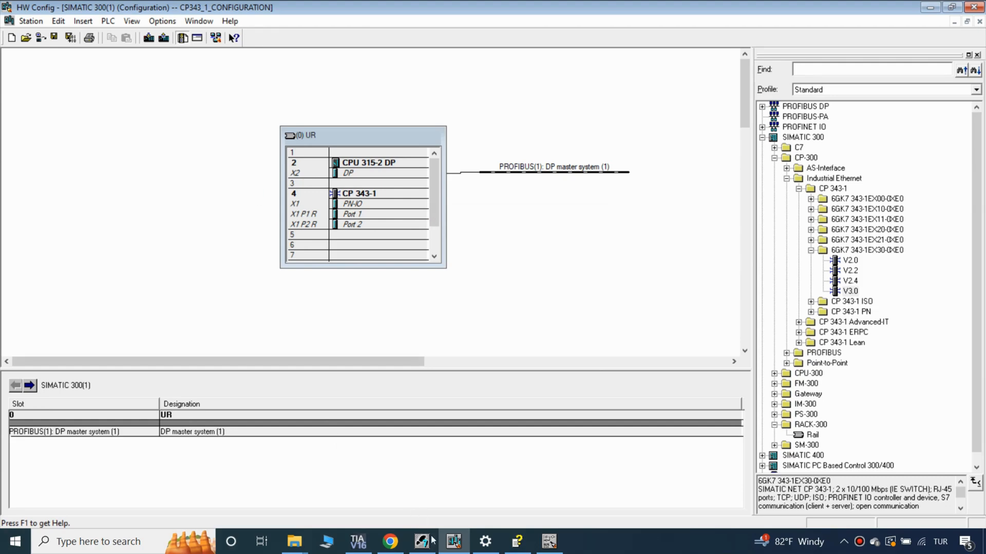
# Close the LAD editor and download block OB1 to the CPU from SIMATIC Manager, overwriting the existing block.
pyautogui.click(549, 542)
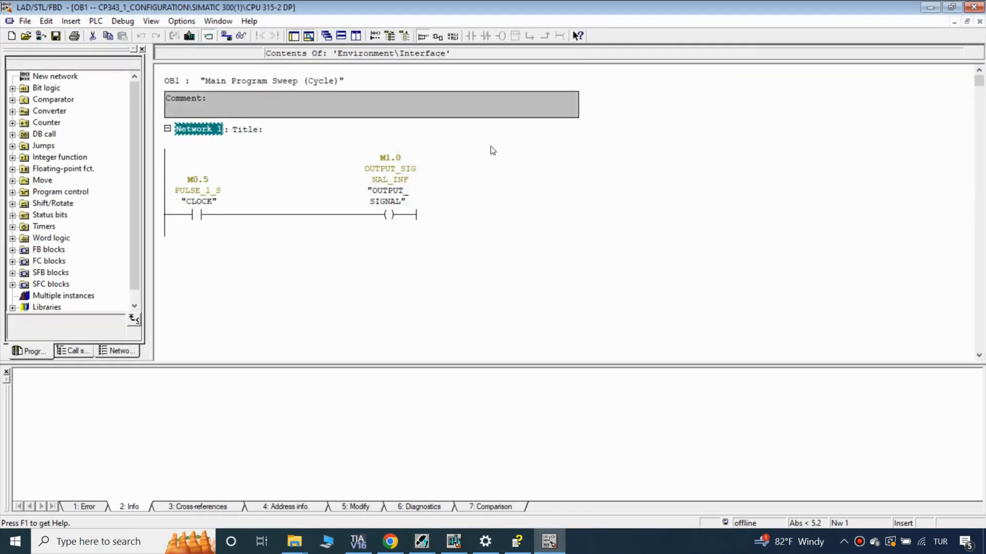
pyautogui.click(979, 21)
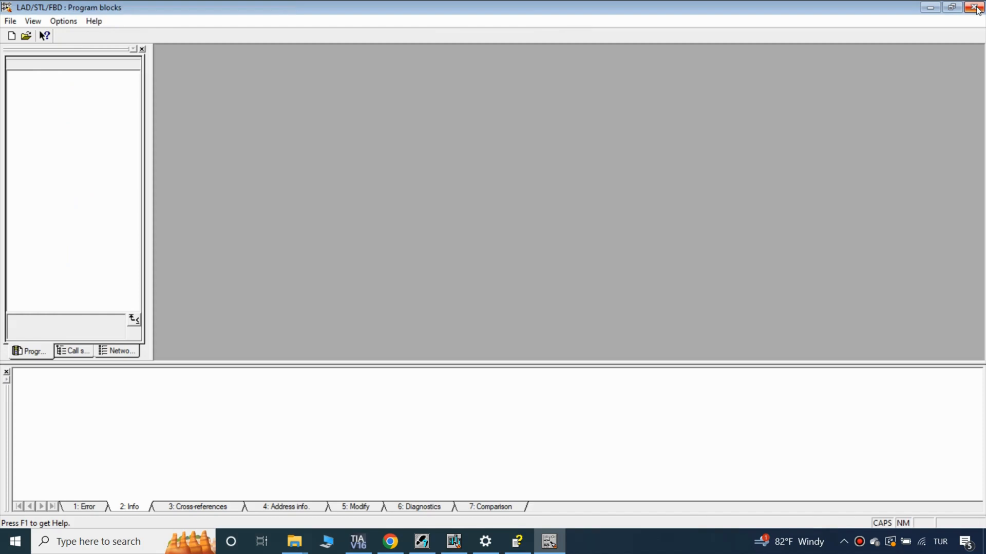
pyautogui.click(974, 7)
pyautogui.click(422, 539)
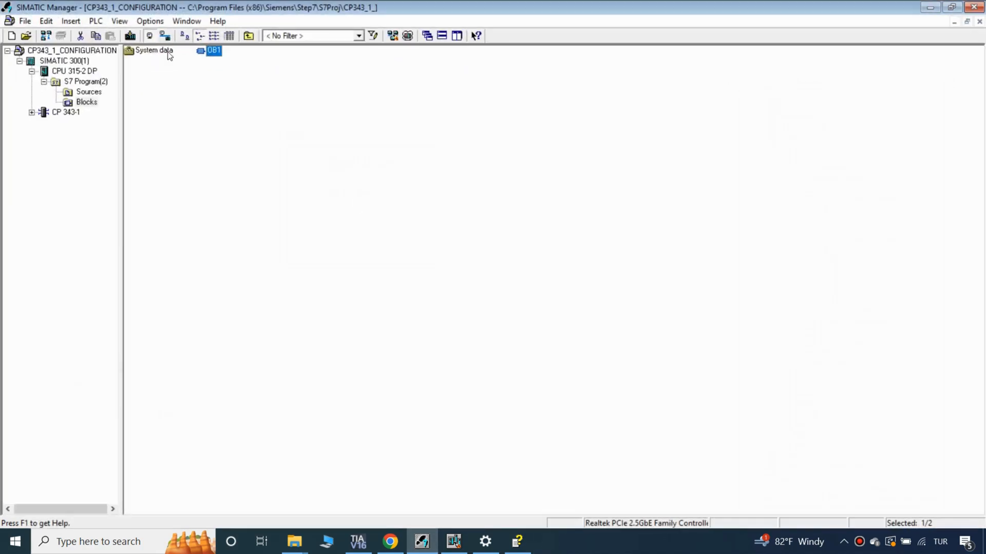
pyautogui.click(72, 102)
pyautogui.click(200, 52)
pyautogui.click(130, 36)
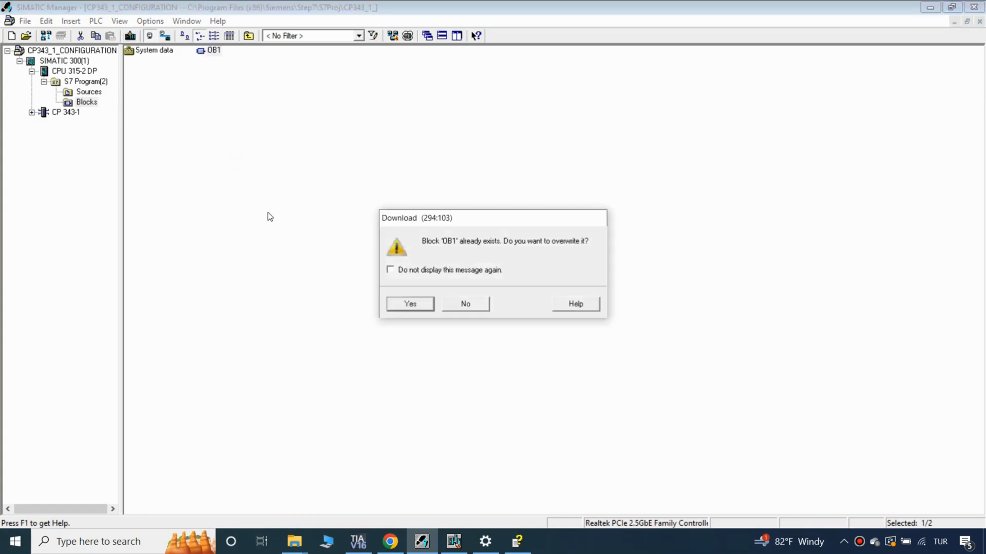
pyautogui.click(400, 304)
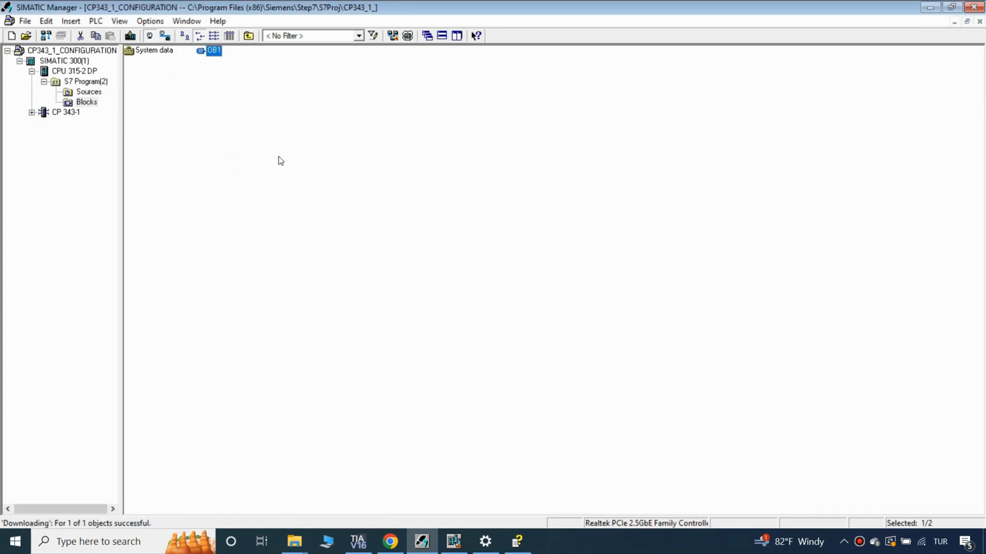
# Switch to HW Config, open the station online, and check the CPU 315-2 DP and CP 343-1 modules in the rack.
pyautogui.click(454, 541)
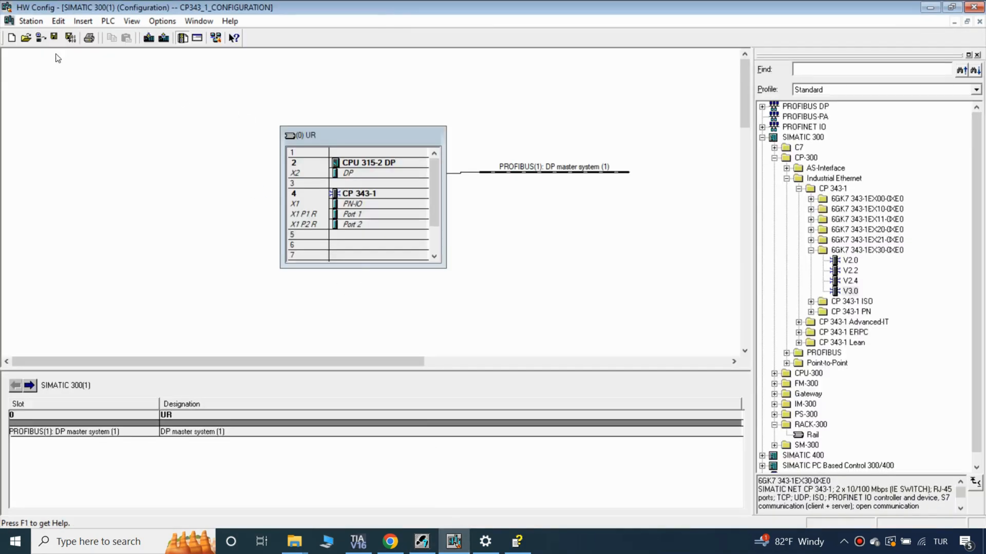
pyautogui.click(40, 38)
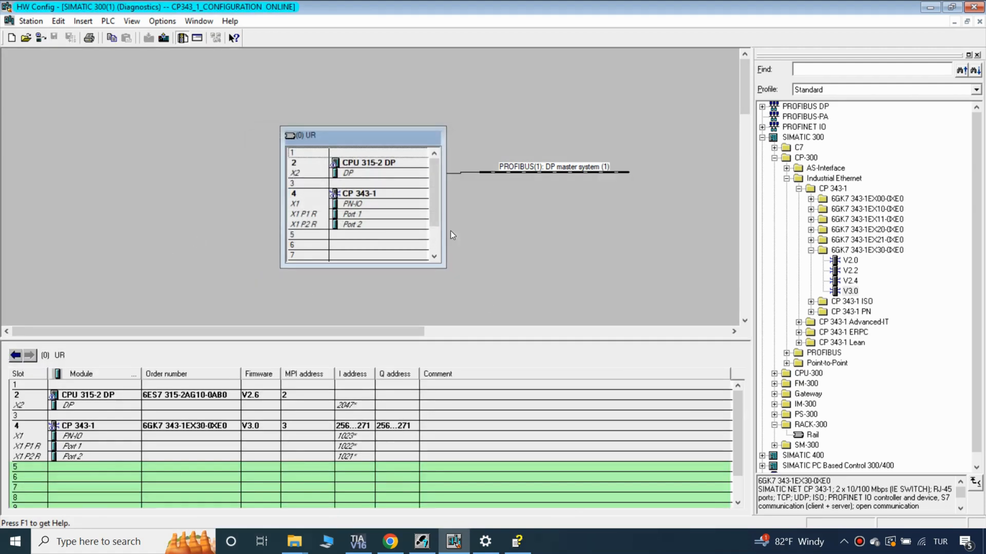
pyautogui.click(366, 194)
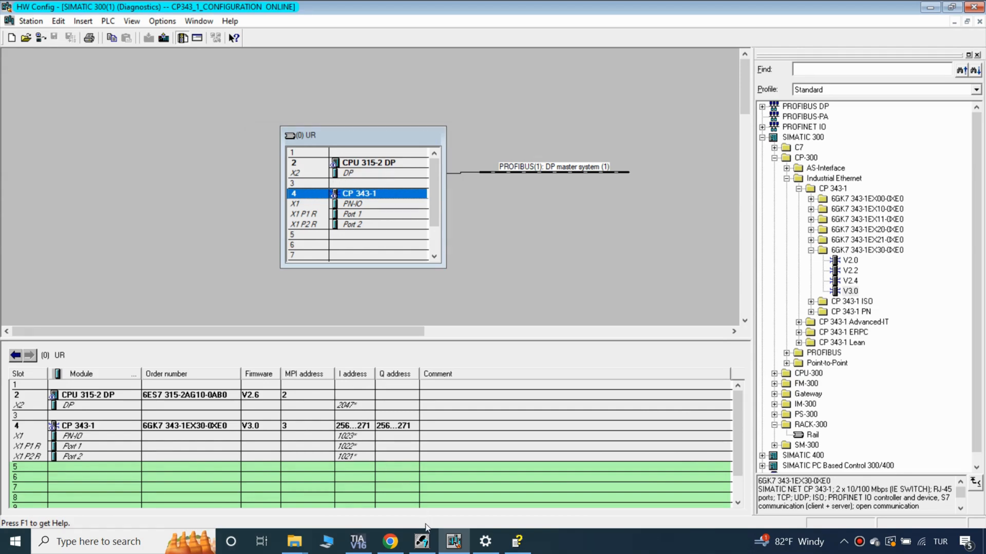
# Switch to SIMATIC Manager, reopen OB1, and monitor Network 1 online.
pyautogui.click(423, 540)
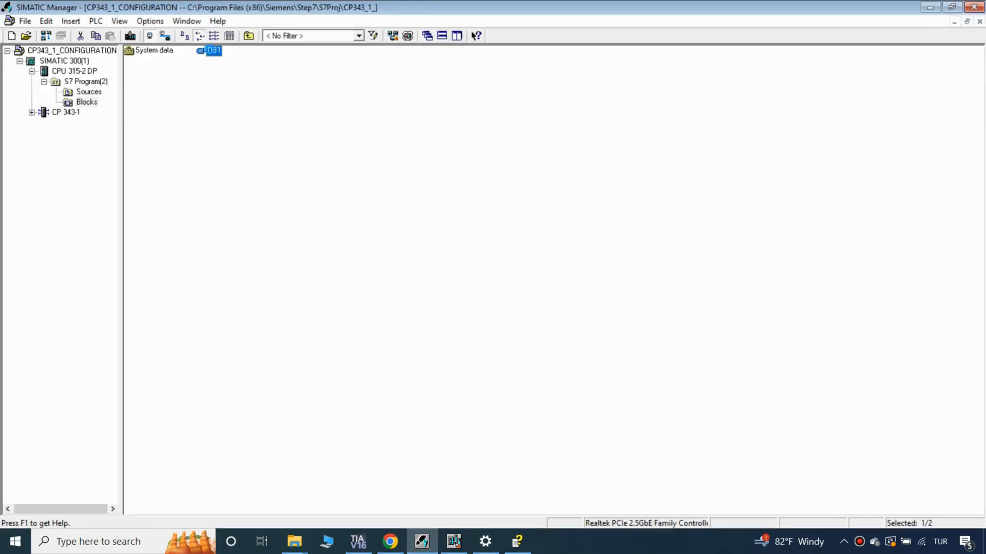
pyautogui.doubleClick(207, 53)
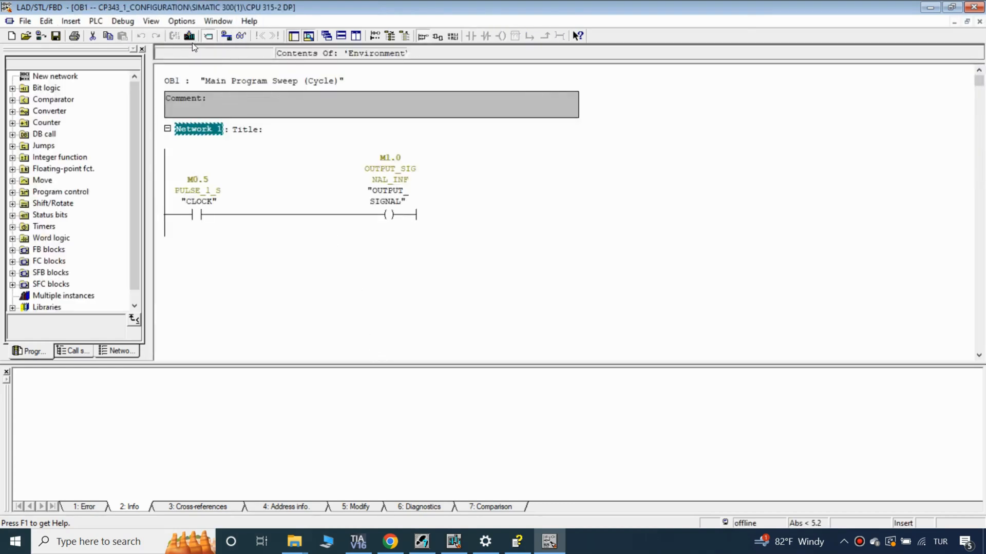
pyautogui.click(242, 36)
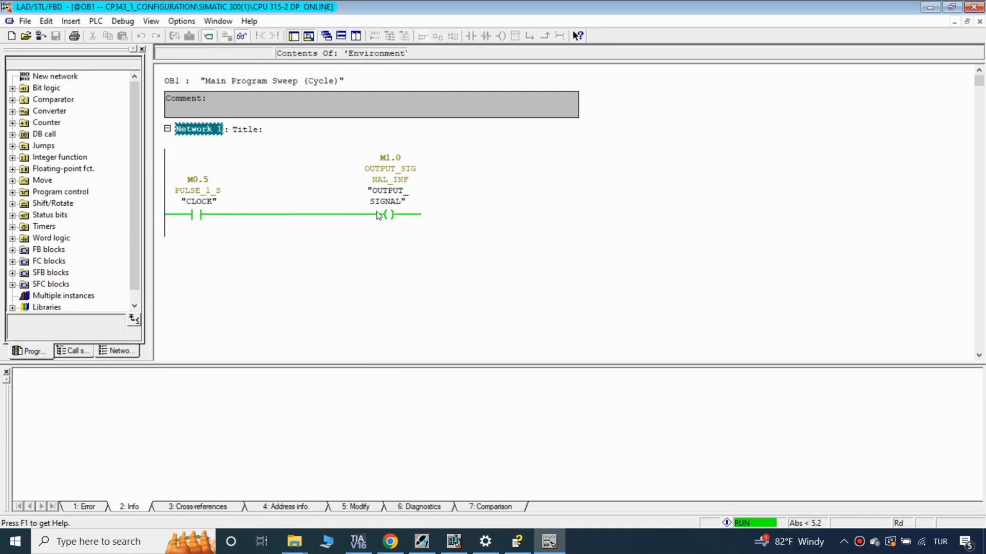
# Switch to HW Config, examine the CPU 315-2 DP's module information and diagnostic buffer, and return to the monitored OB1.
pyautogui.click(460, 541)
pyautogui.rightClick(358, 165)
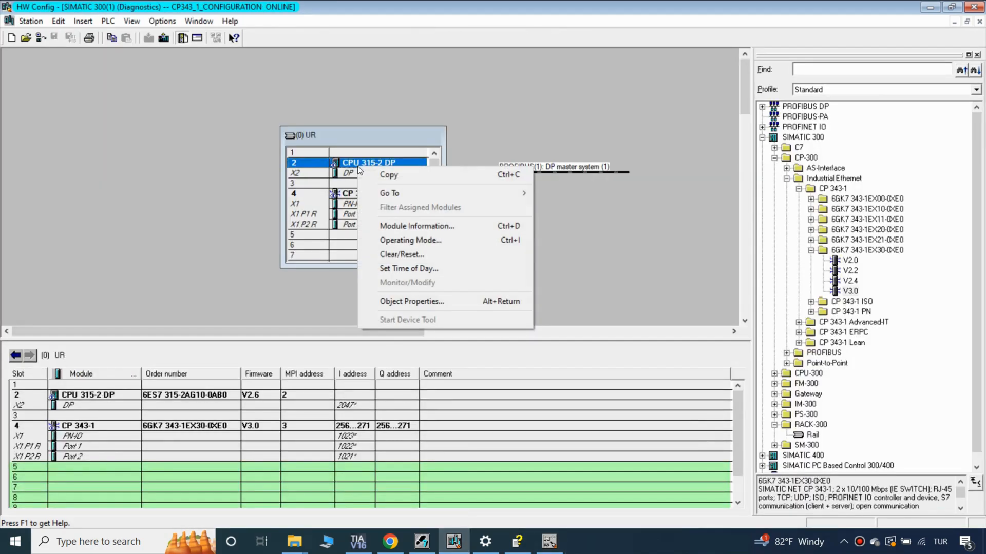
pyautogui.click(400, 226)
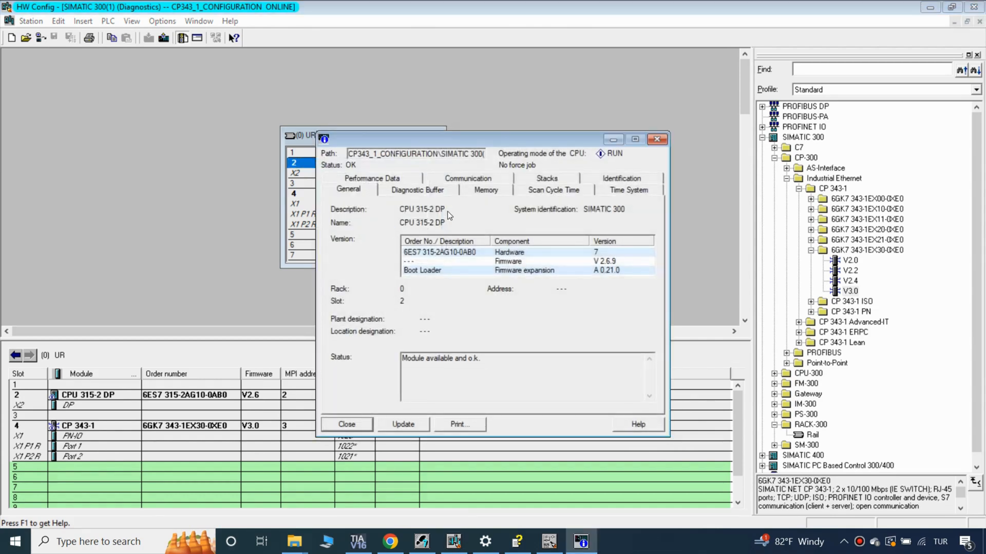
pyautogui.click(419, 191)
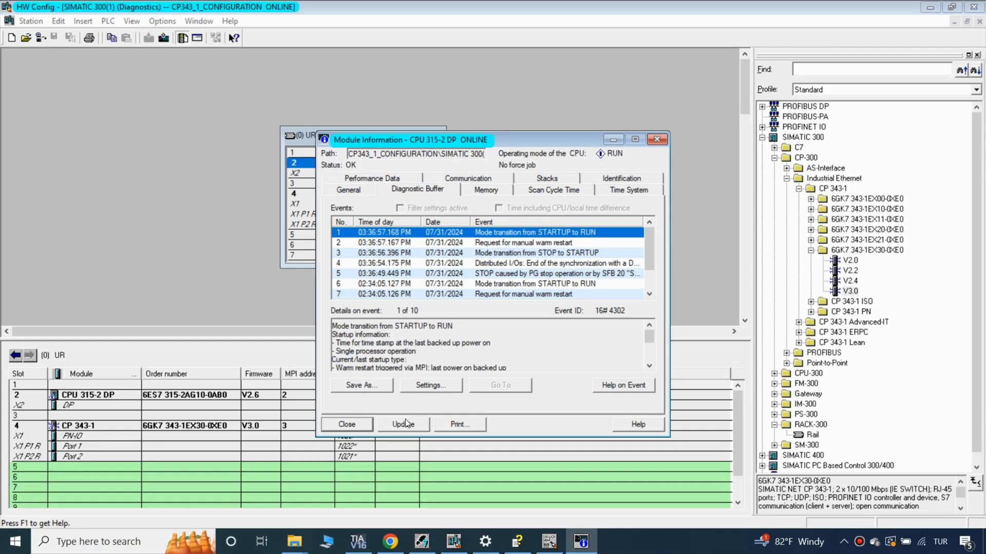
pyautogui.click(358, 425)
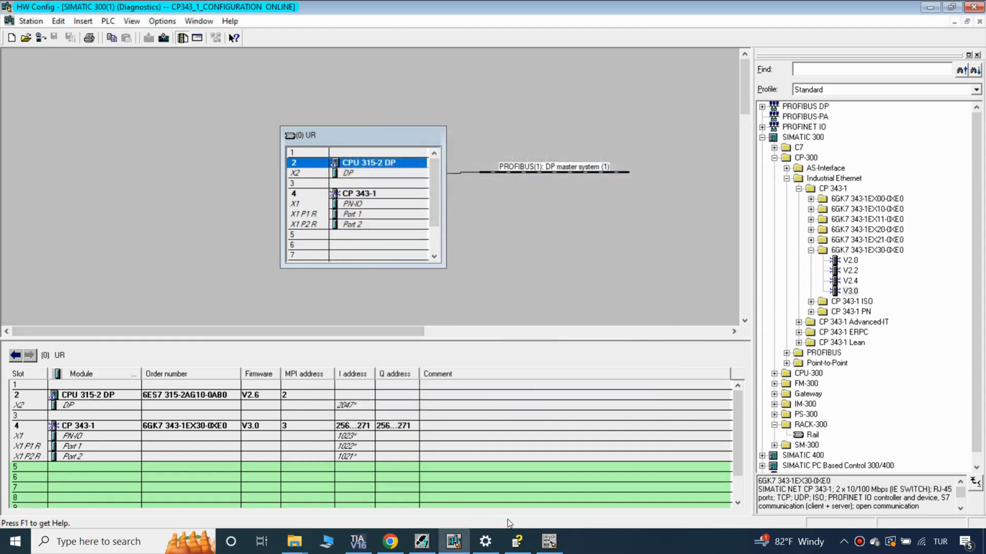
pyautogui.click(546, 540)
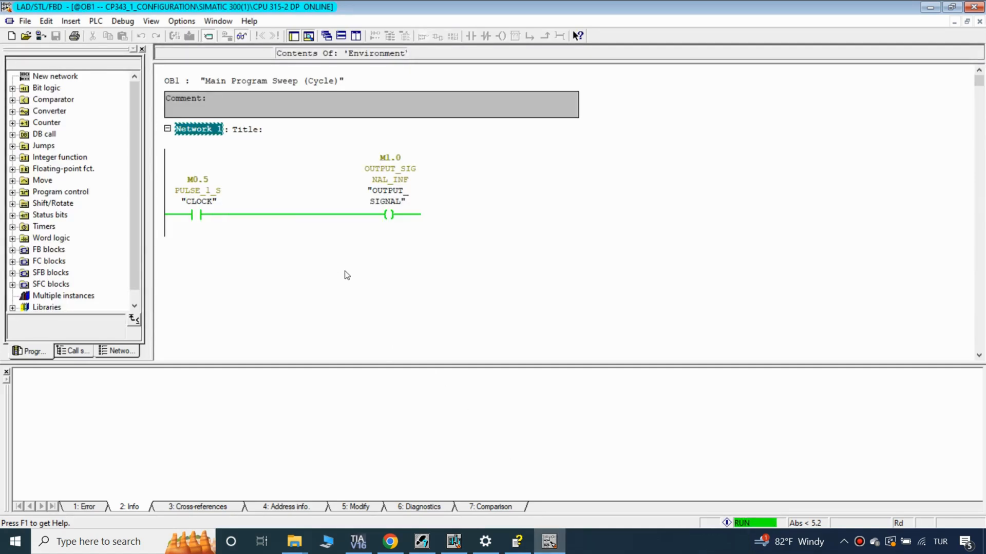